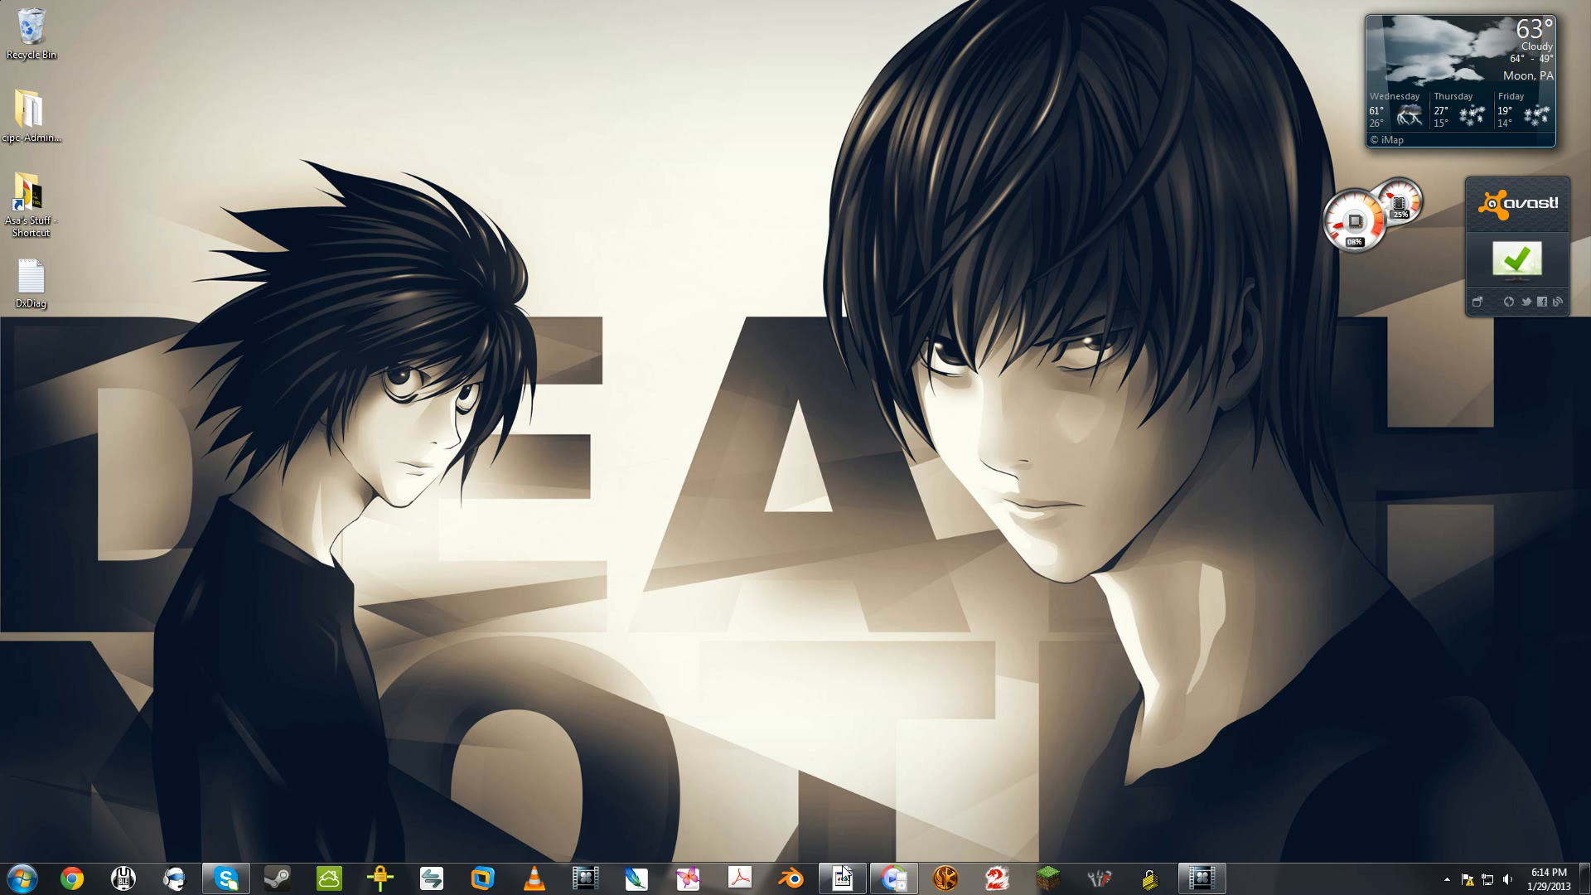
Open Fraps, review its movie and screenshot capture settings, and minimize it.
{"action": "left_click", "coordinate": [843, 877]}
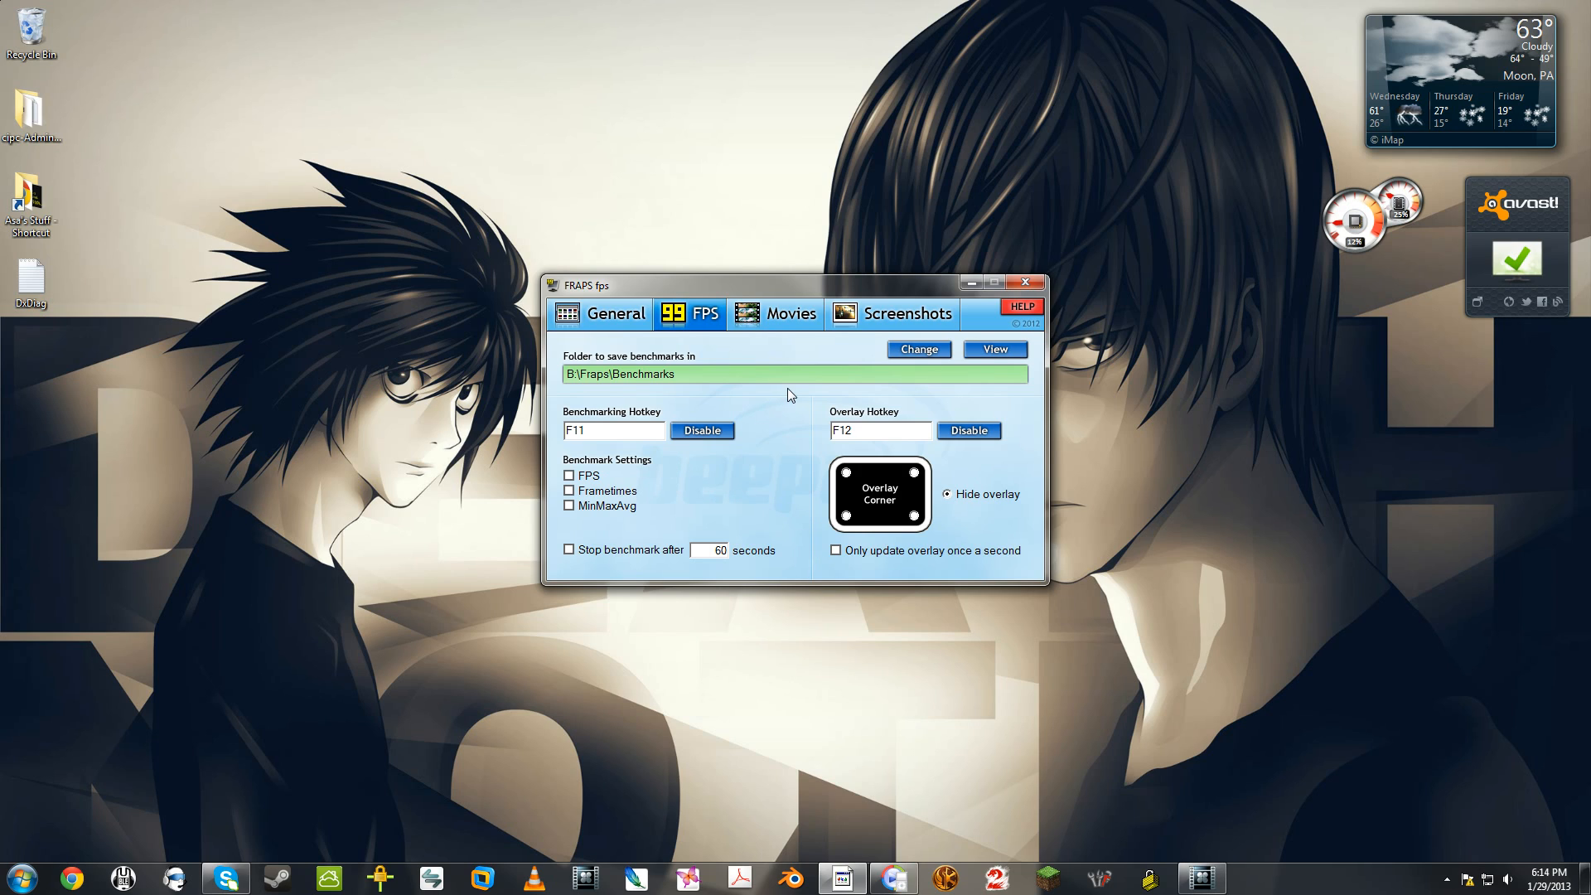
{"action": "left_click", "coordinate": [782, 320]}
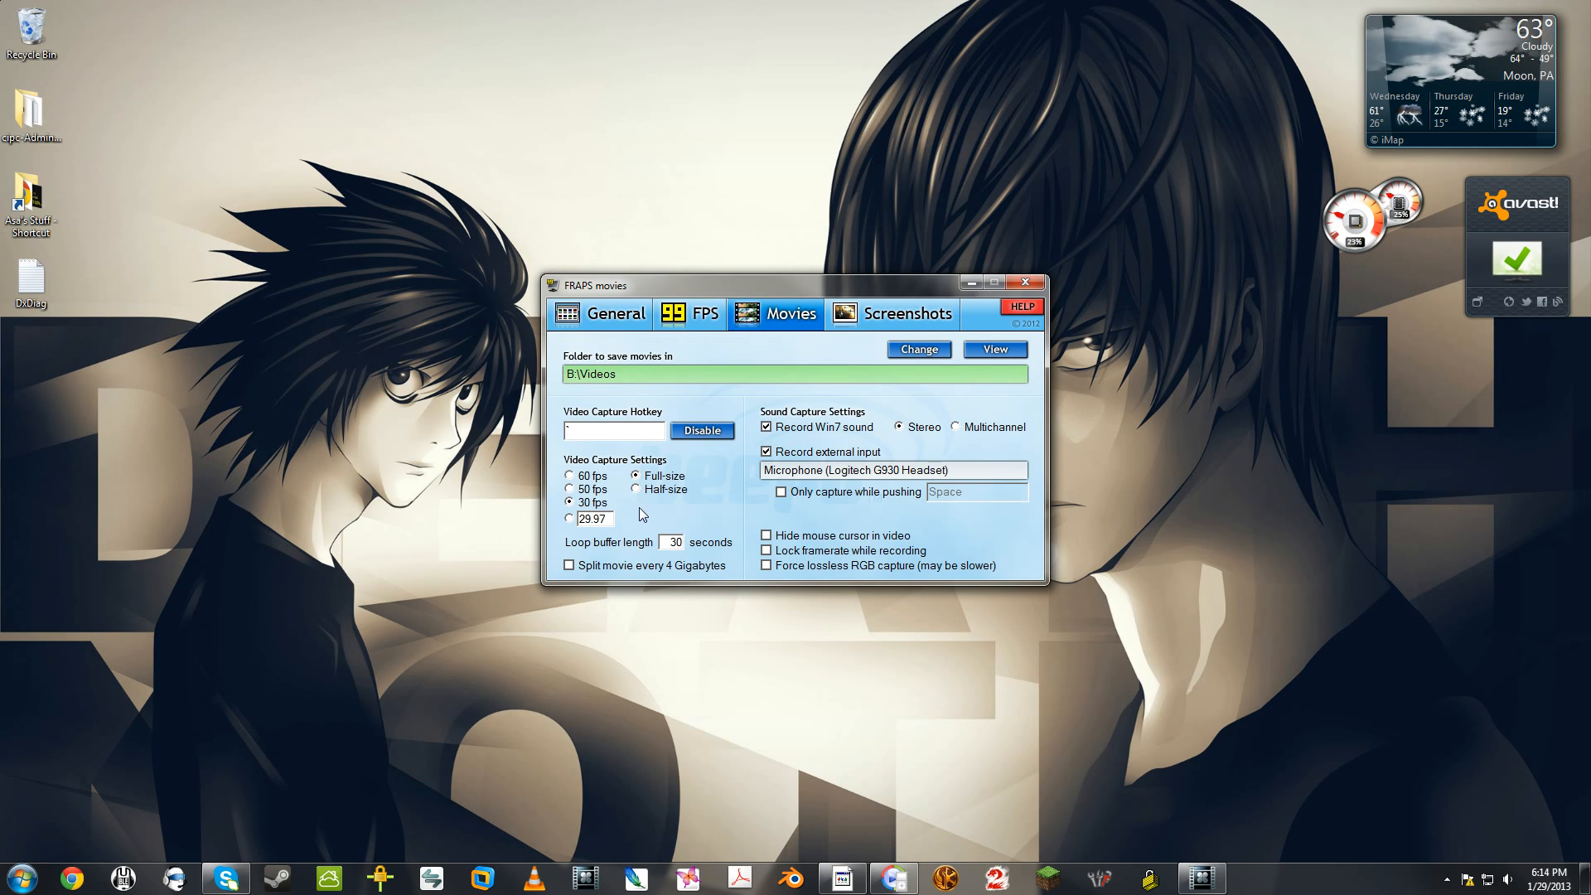
{"action": "left_click", "coordinate": [860, 324]}
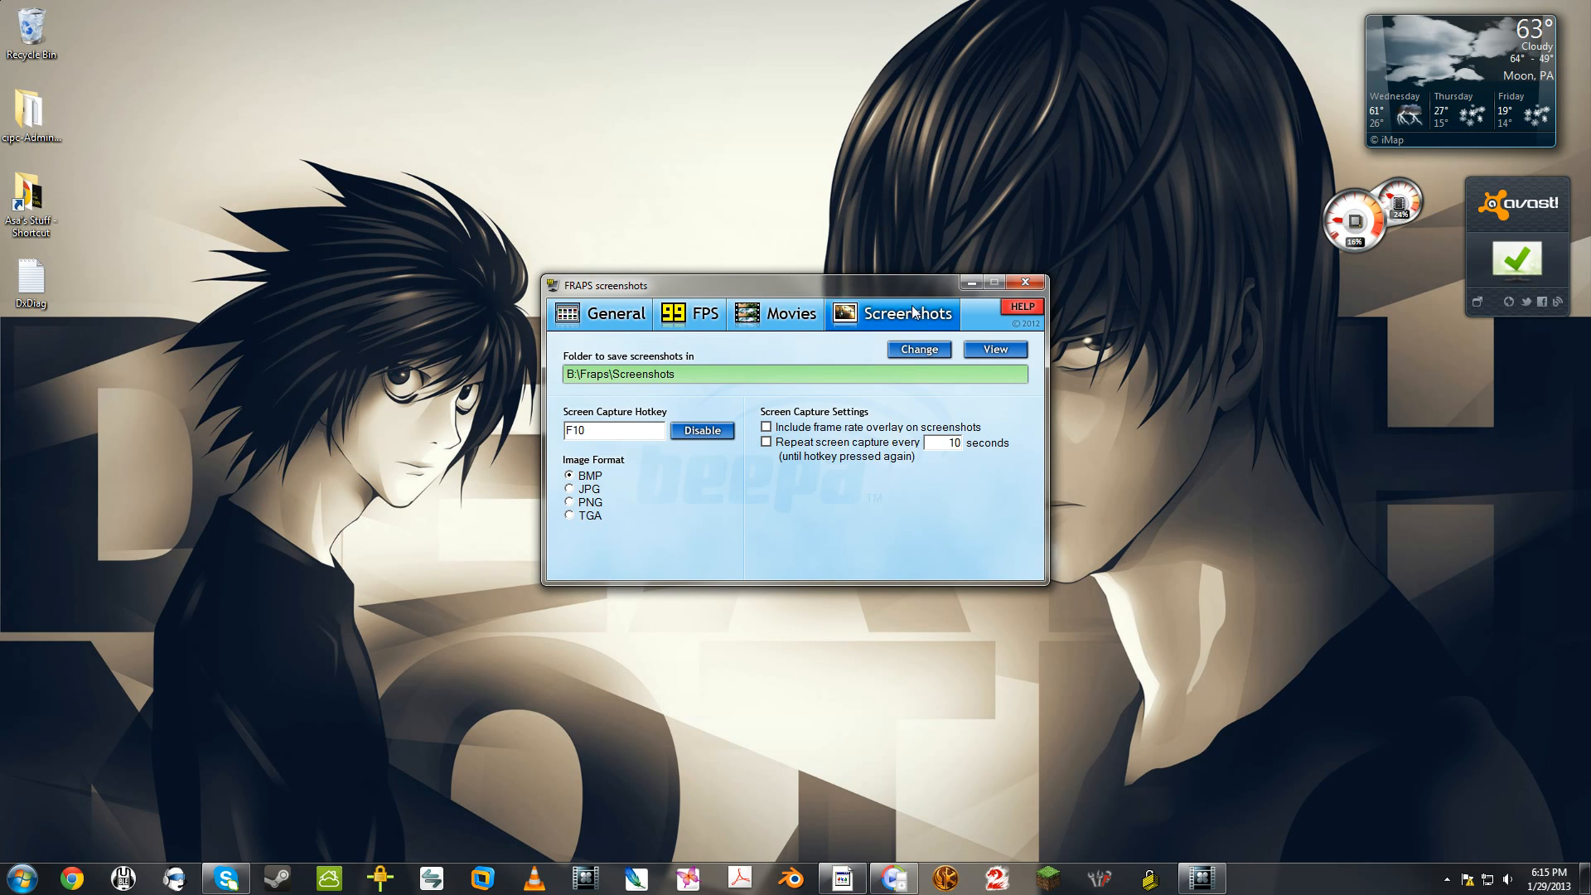
{"action": "left_click", "coordinate": [972, 283]}
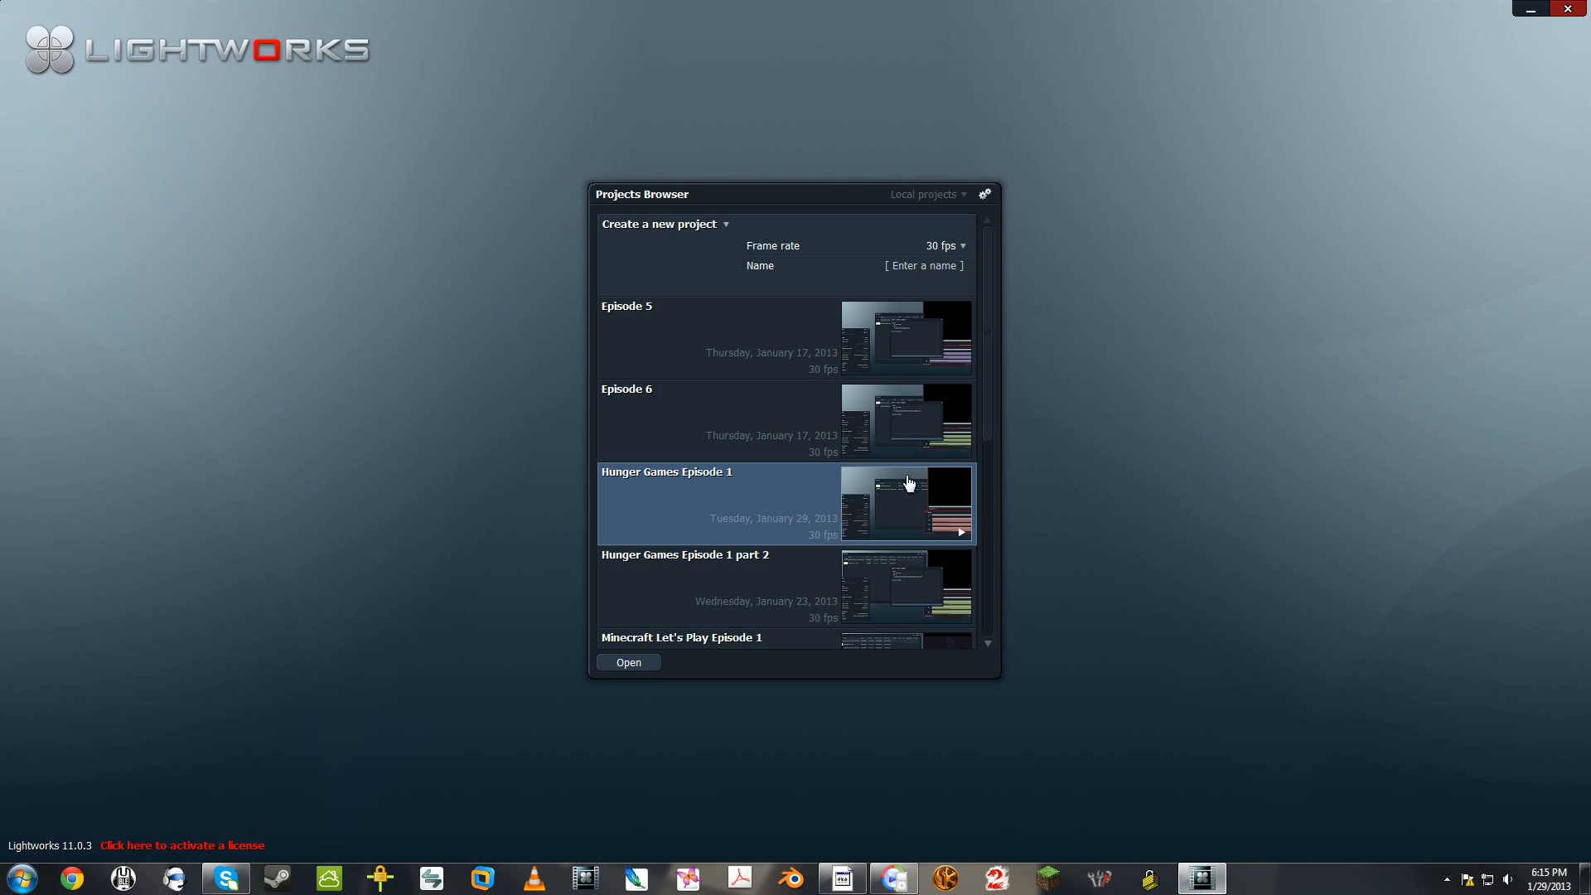
{"action": "left_click", "coordinate": [648, 663]}
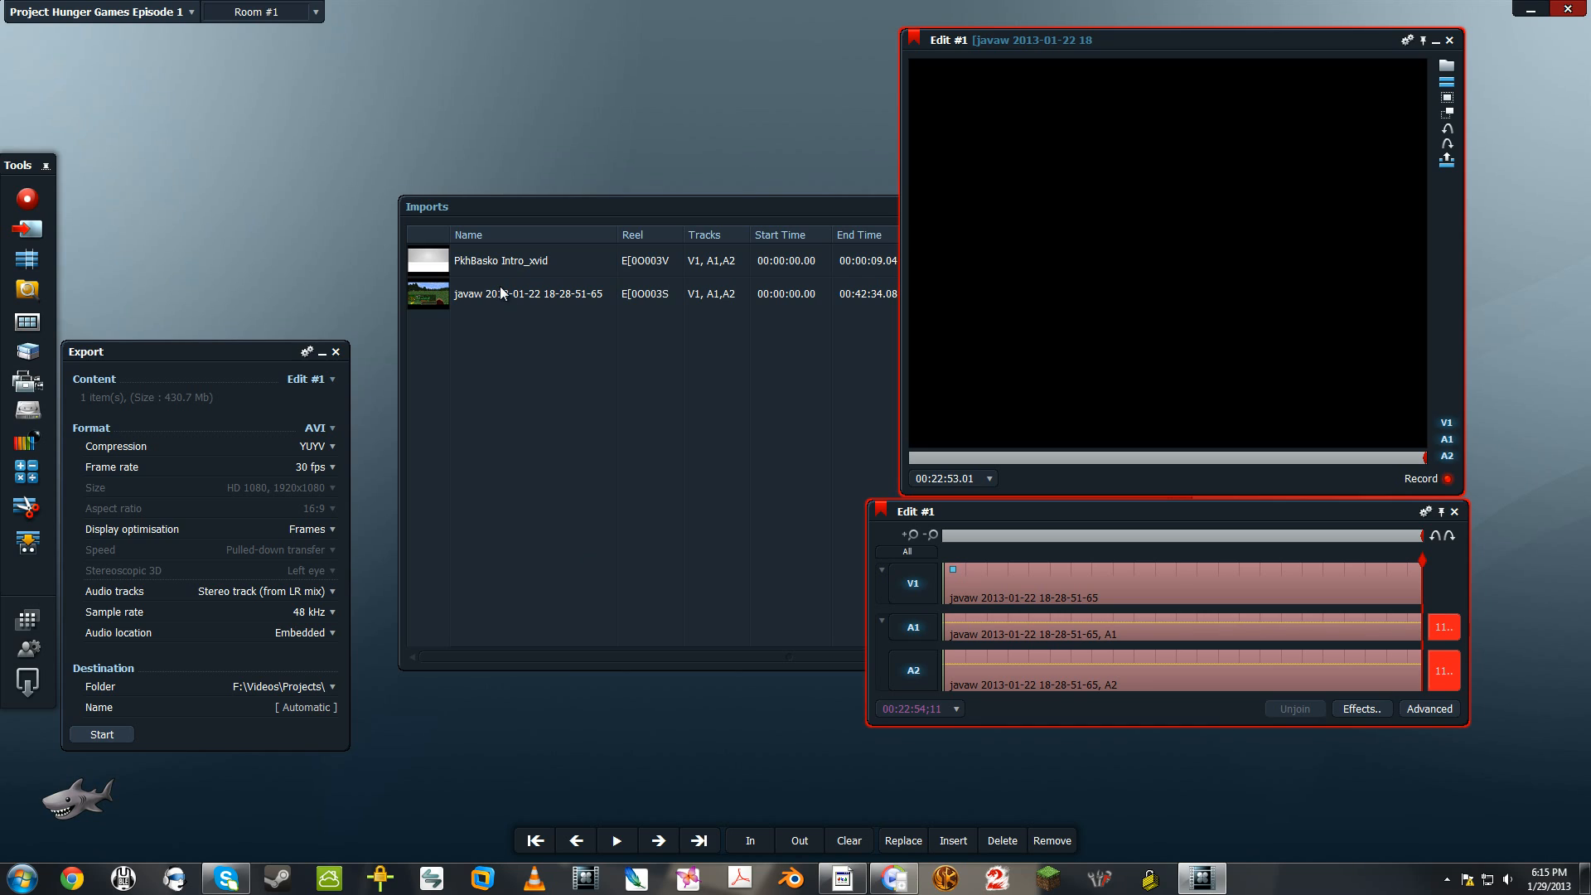
{"action": "left_click", "coordinate": [484, 261]}
{"action": "left_click", "coordinate": [477, 293]}
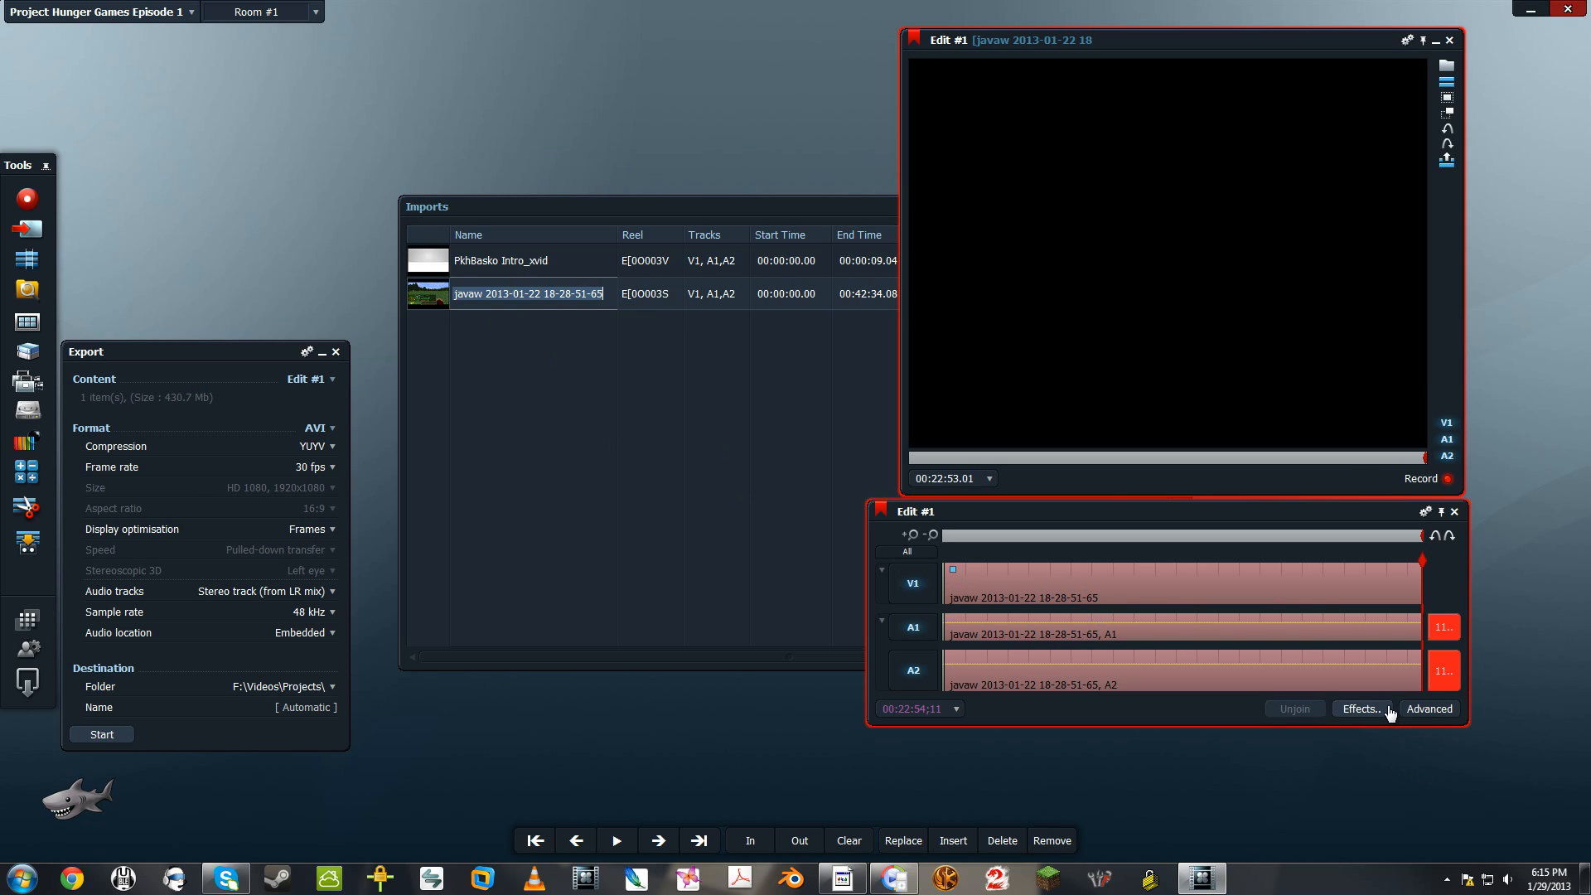
Add a Wipe video mix effect to the current clip in Edit #1 and close the effect's settings.
{"action": "left_click", "coordinate": [1364, 710]}
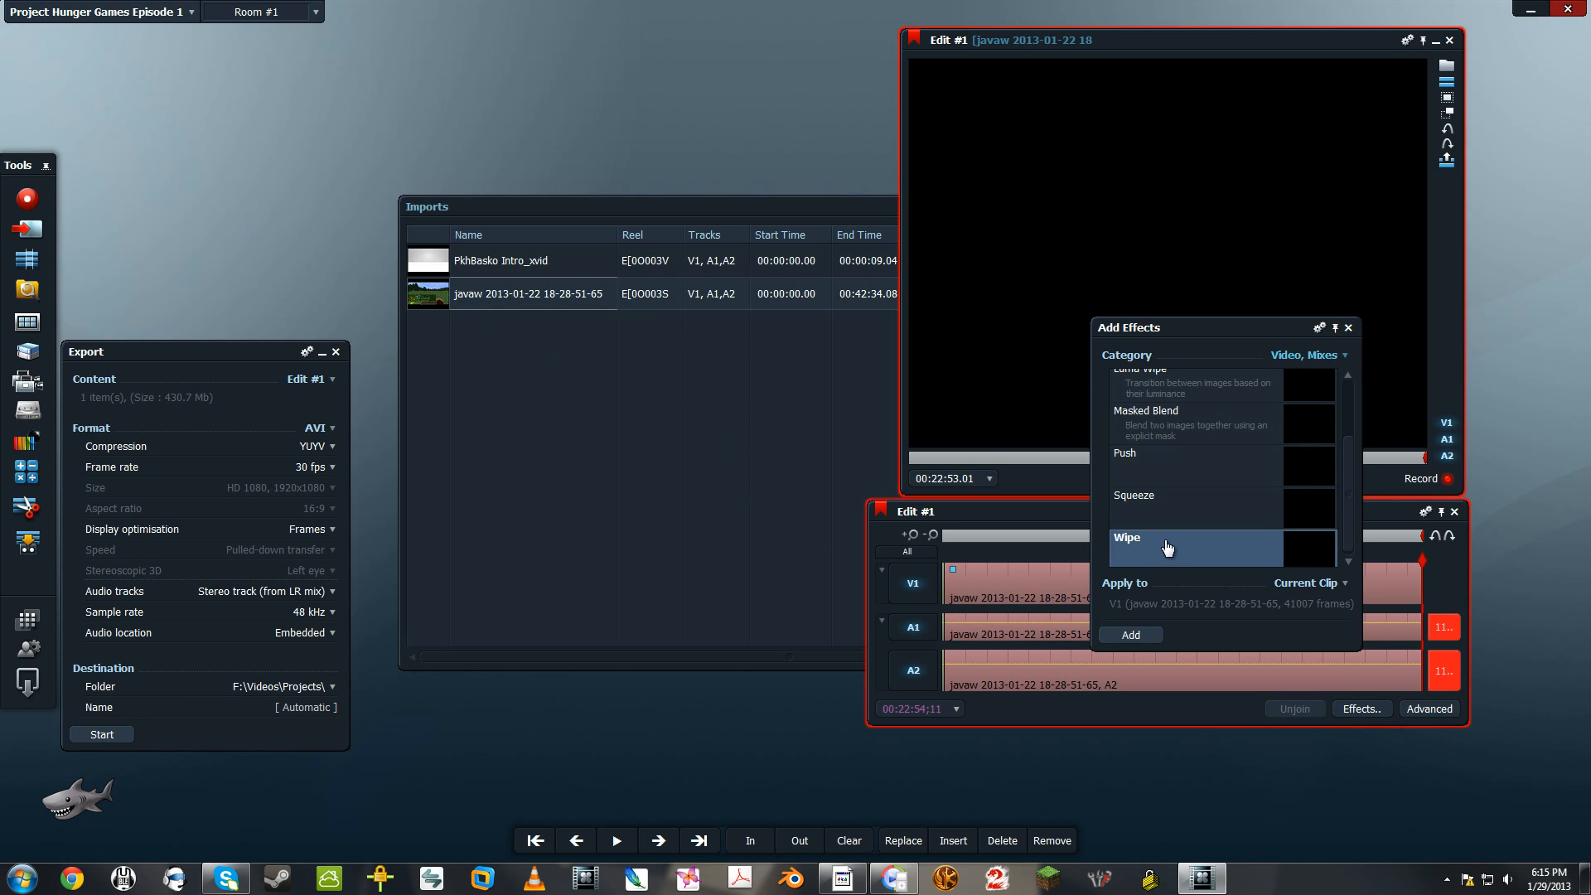
{"action": "left_click", "coordinate": [1144, 639]}
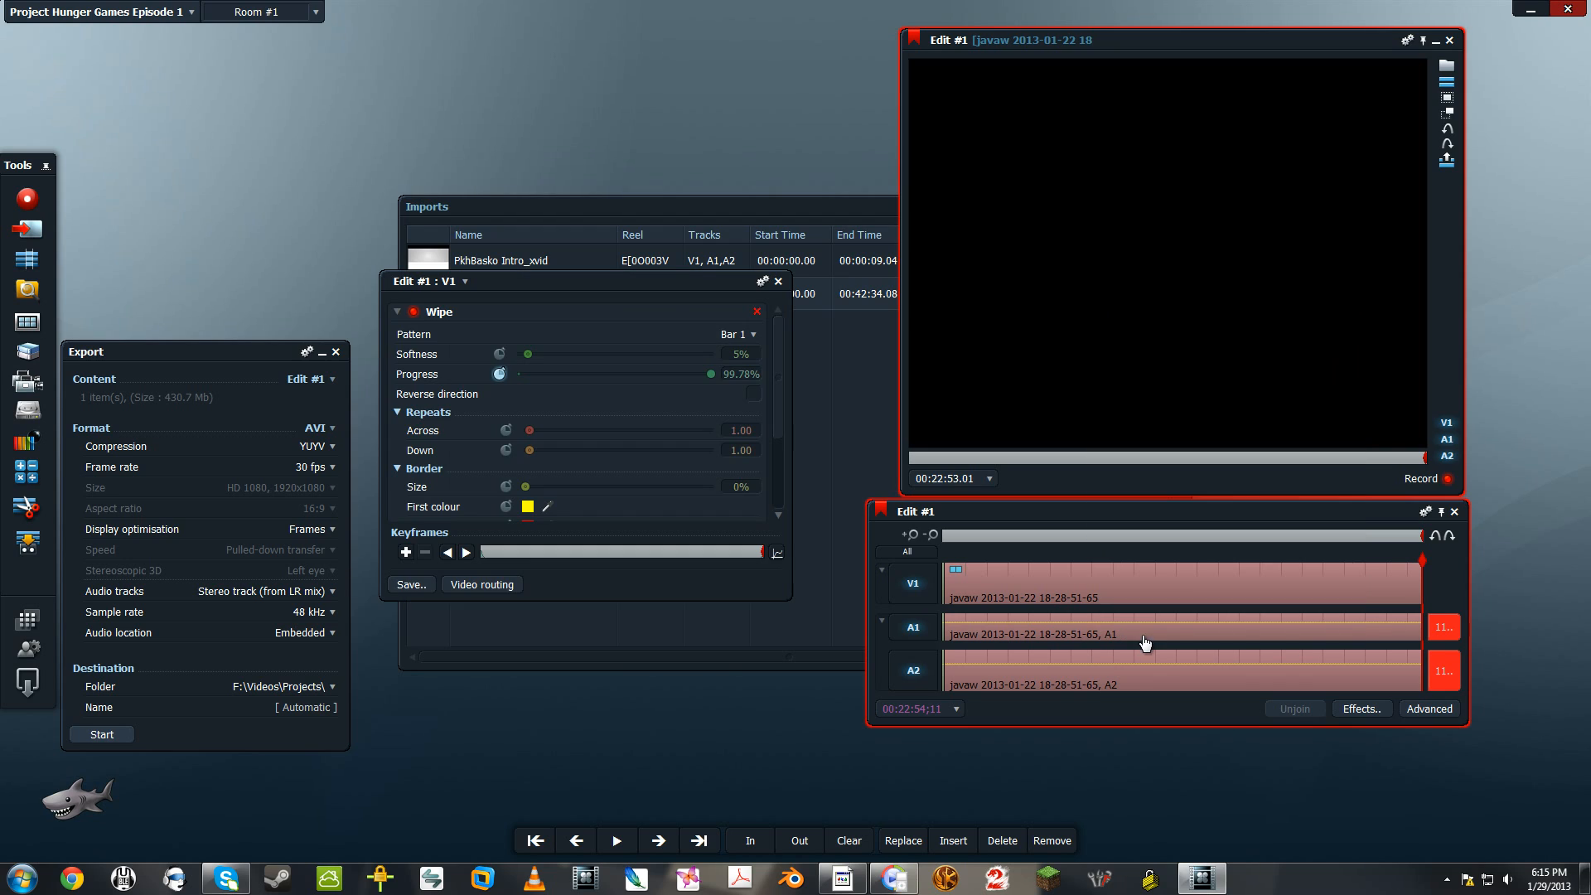
{"action": "left_click", "coordinate": [779, 282]}
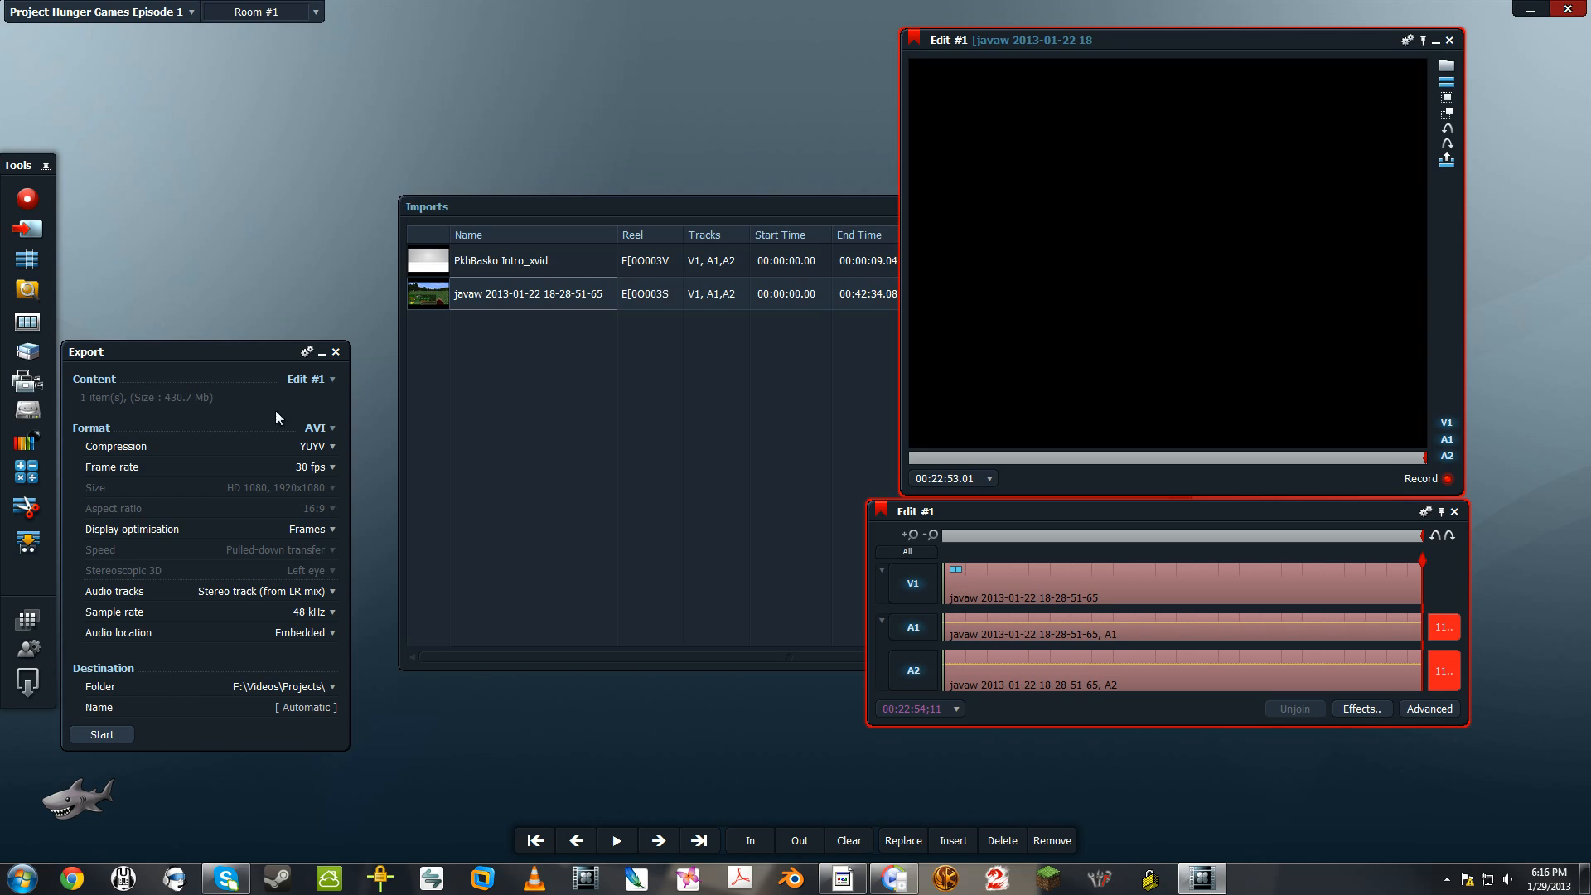
Reopen the export settings for Edit #1 and choose a frame rate of 30 fps.
{"action": "left_click", "coordinate": [336, 352]}
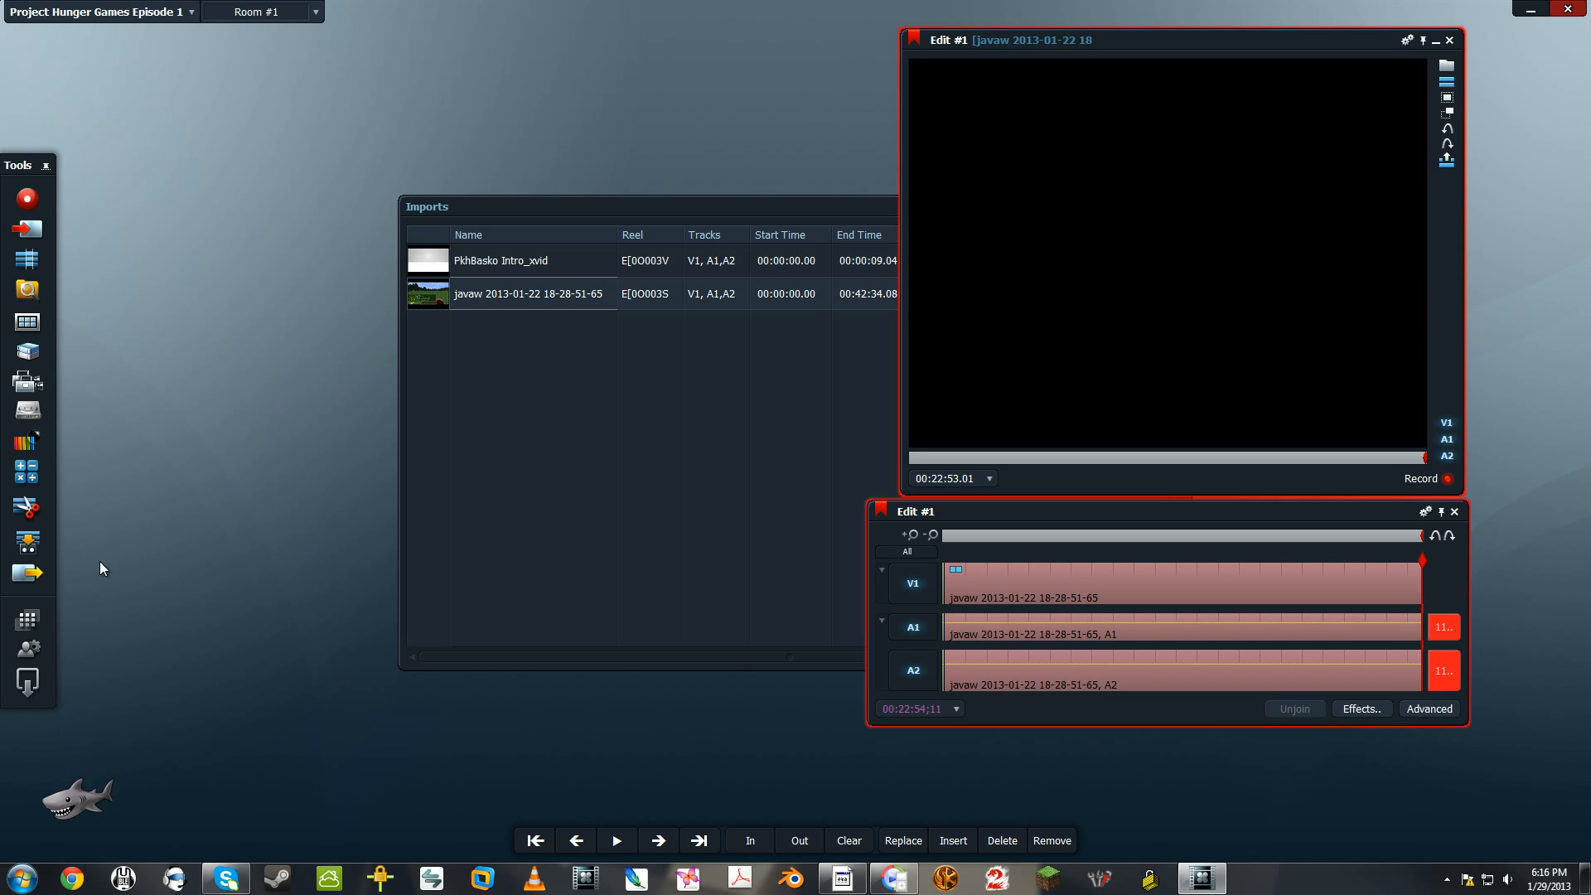
{"action": "left_click", "coordinate": [24, 573]}
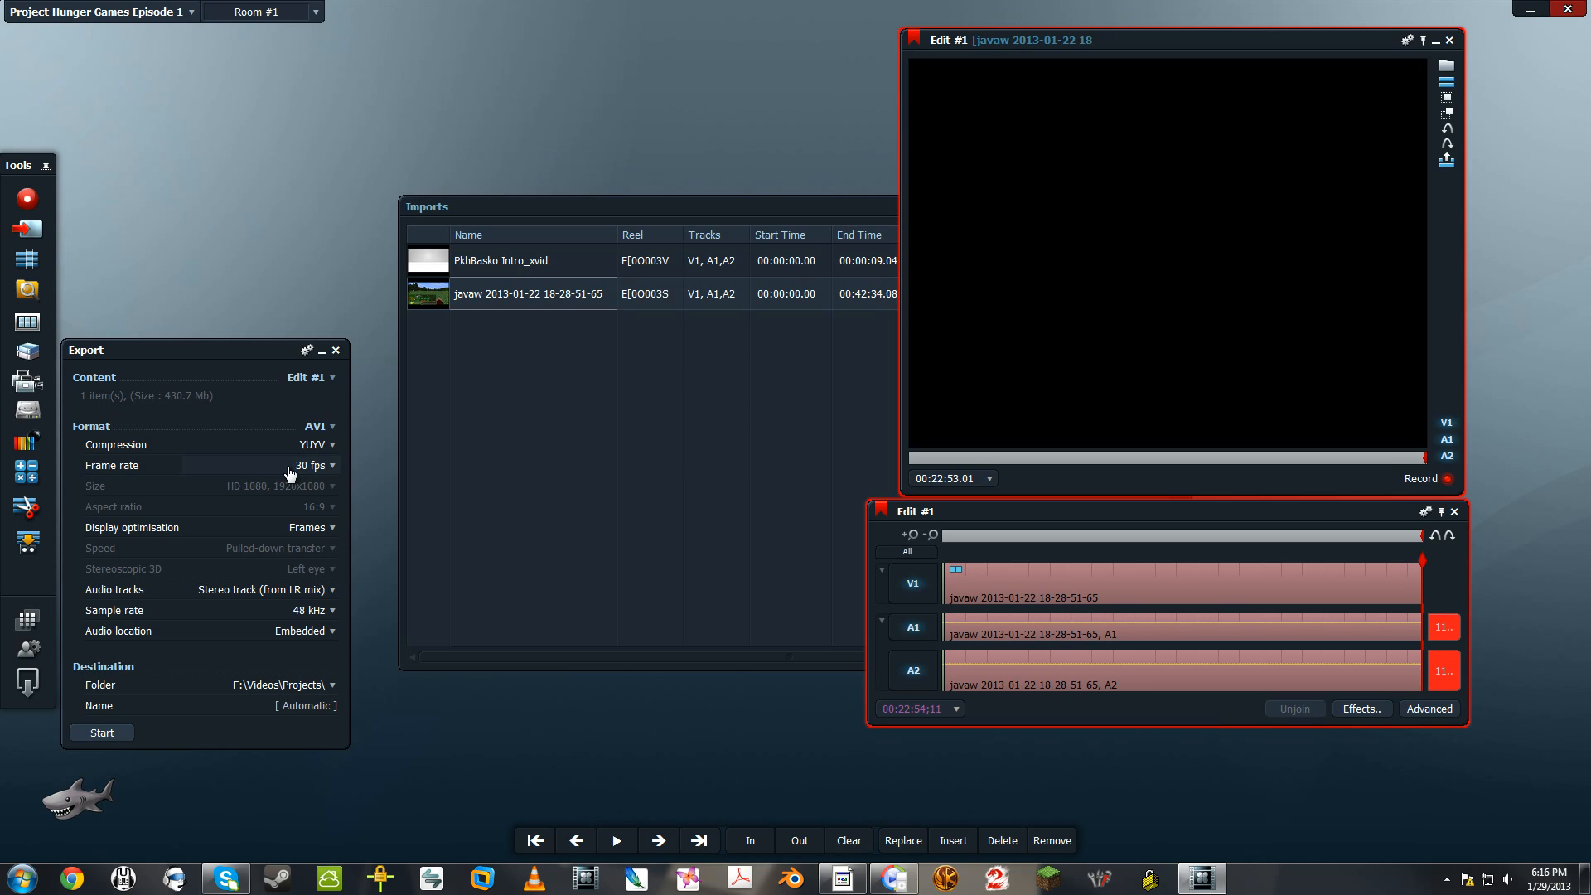
{"action": "left_click", "coordinate": [325, 472]}
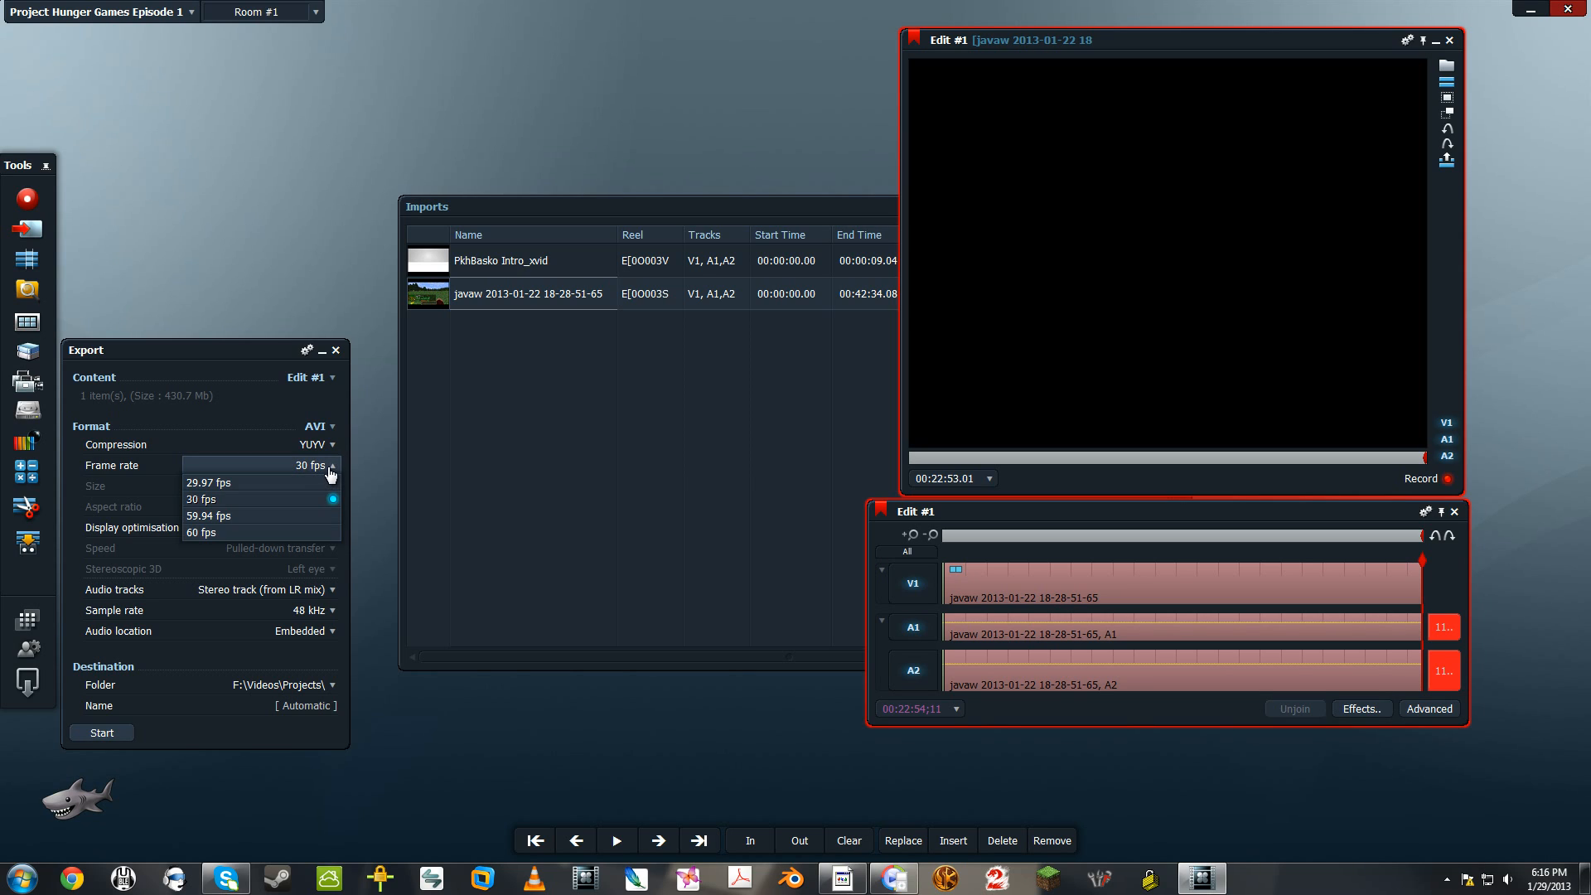
{"action": "left_click", "coordinate": [246, 501]}
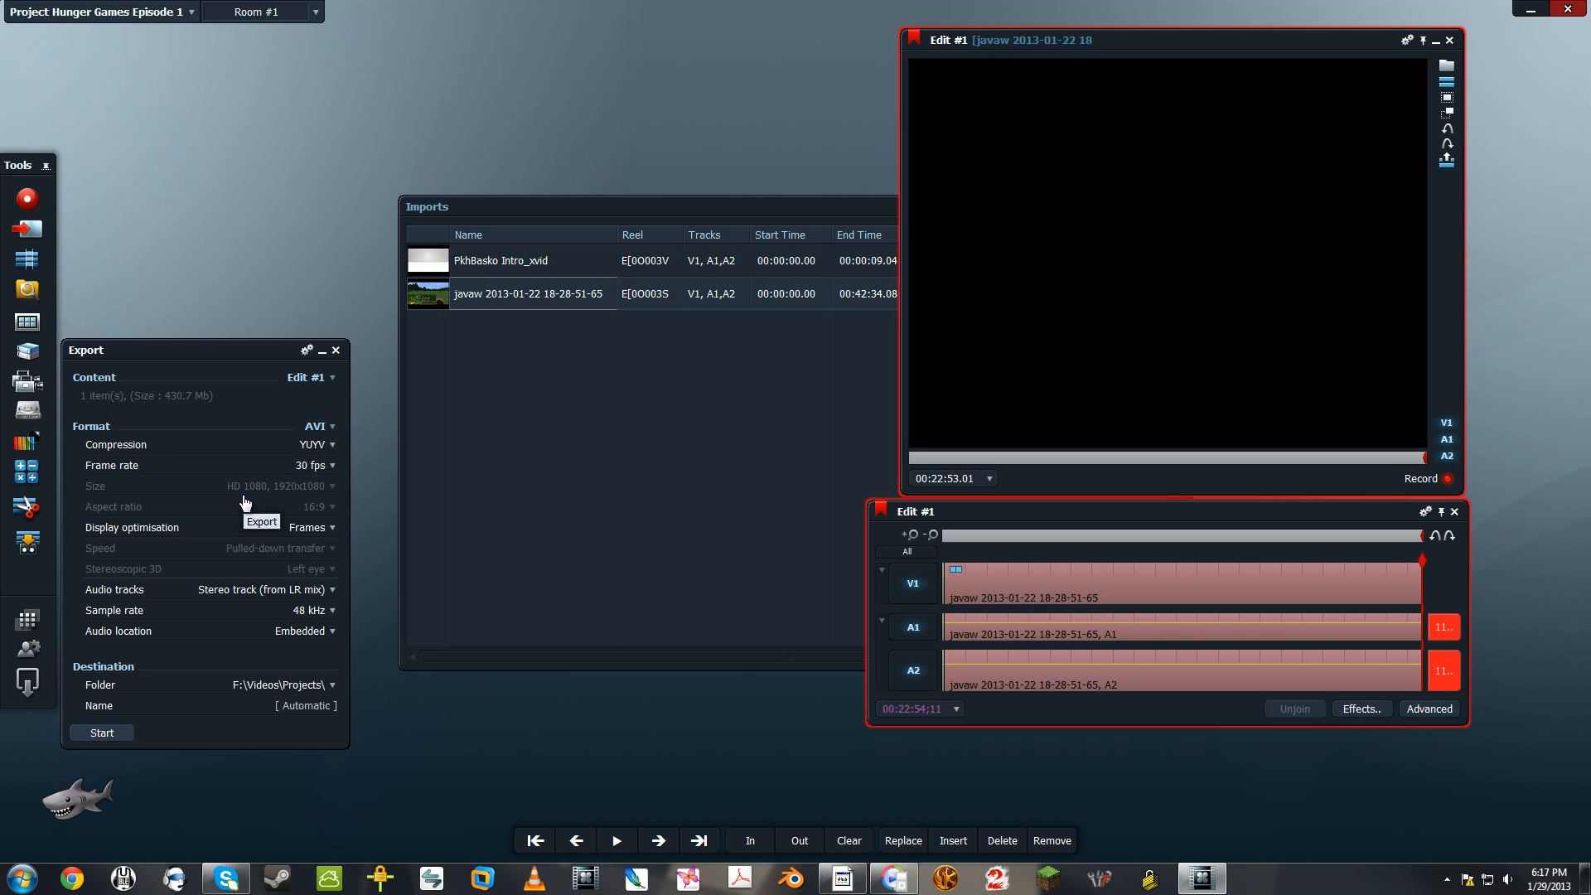
Check the export's sample rate, compression and name settings, and minimize Lightworks.
{"action": "left_click", "coordinate": [332, 611]}
{"action": "left_click", "coordinate": [331, 611]}
{"action": "left_click", "coordinate": [332, 446]}
{"action": "left_click", "coordinate": [333, 448]}
{"action": "left_click", "coordinate": [316, 706]}
{"action": "left_click", "coordinate": [1529, 12]}
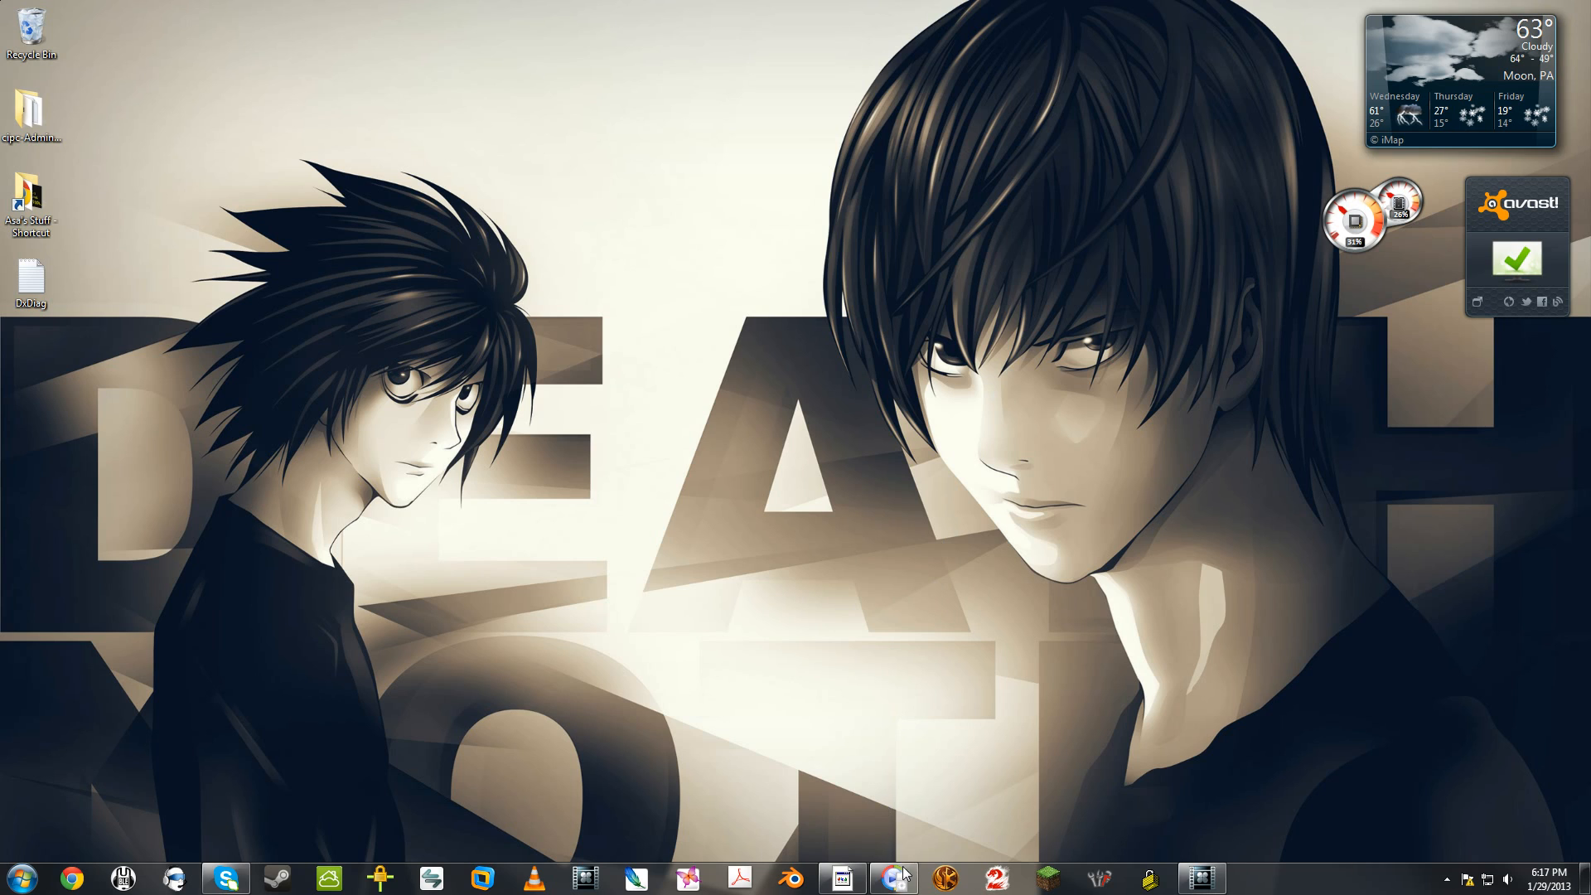
Switch to Any Video Converter and open the Videos\AVI folder on New Volume (B:) in Windows Explorer.
{"action": "mouse_move", "coordinate": [909, 882]}
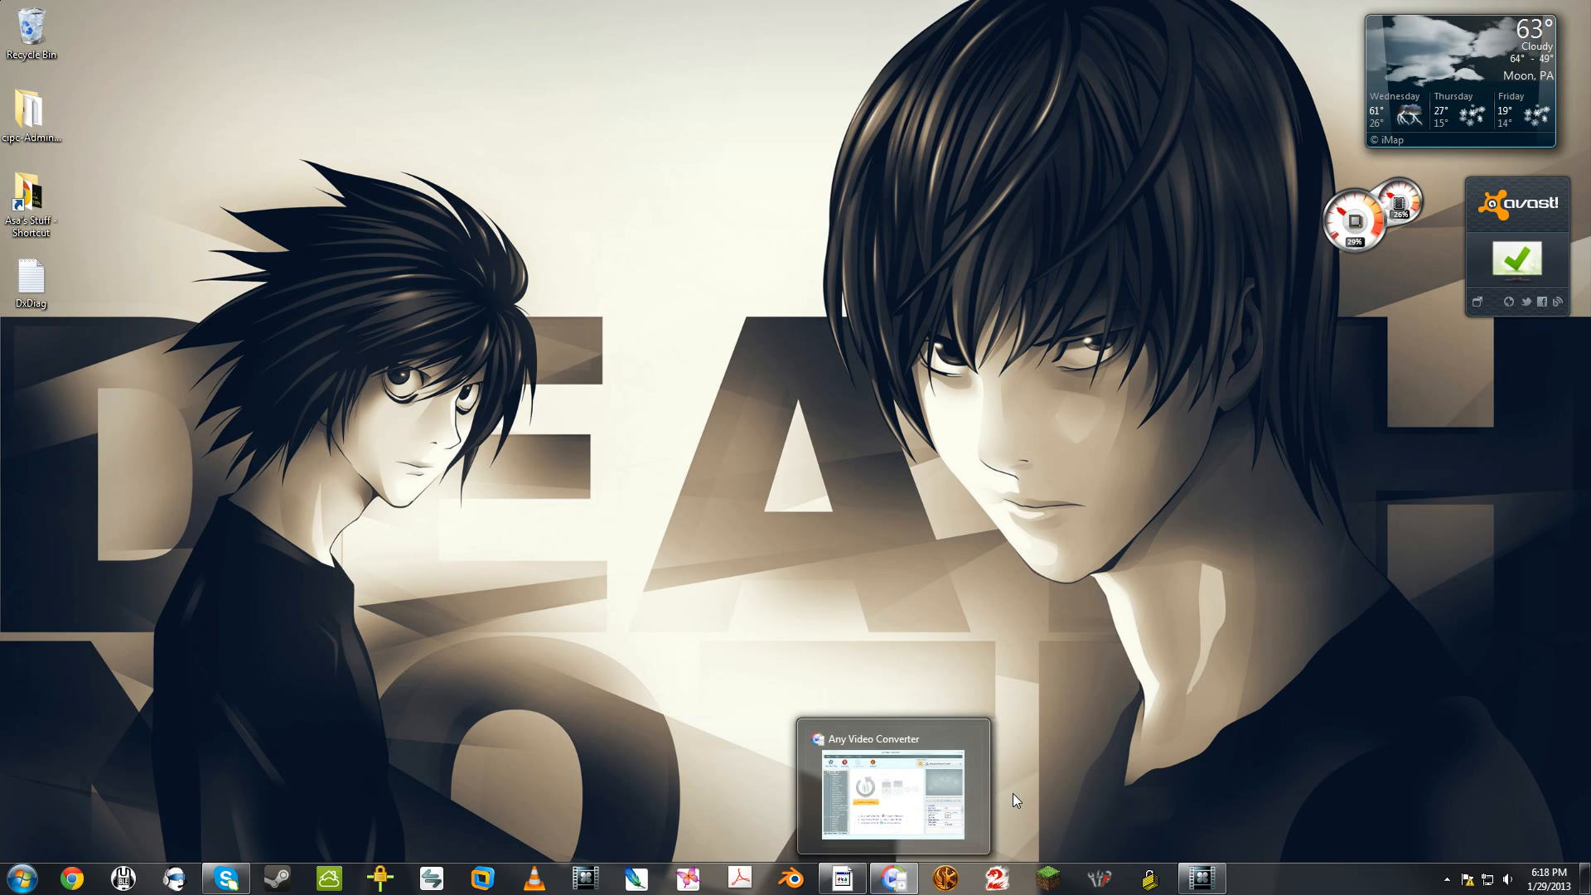
{"action": "left_click", "coordinate": [893, 879]}
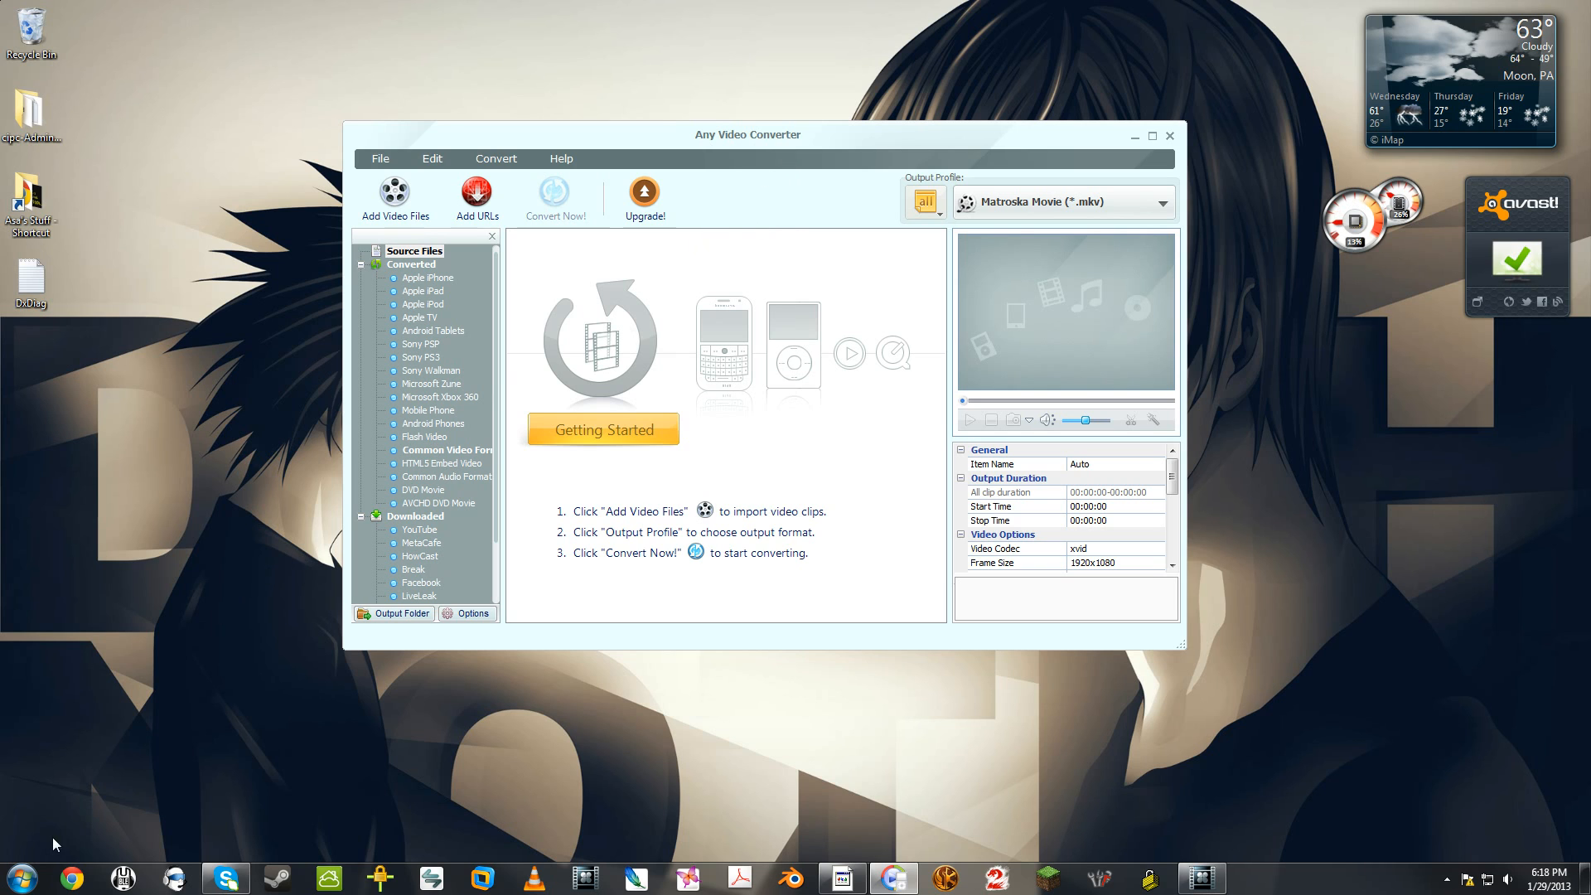
{"action": "left_click", "coordinate": [22, 877]}
{"action": "left_click", "coordinate": [262, 635]}
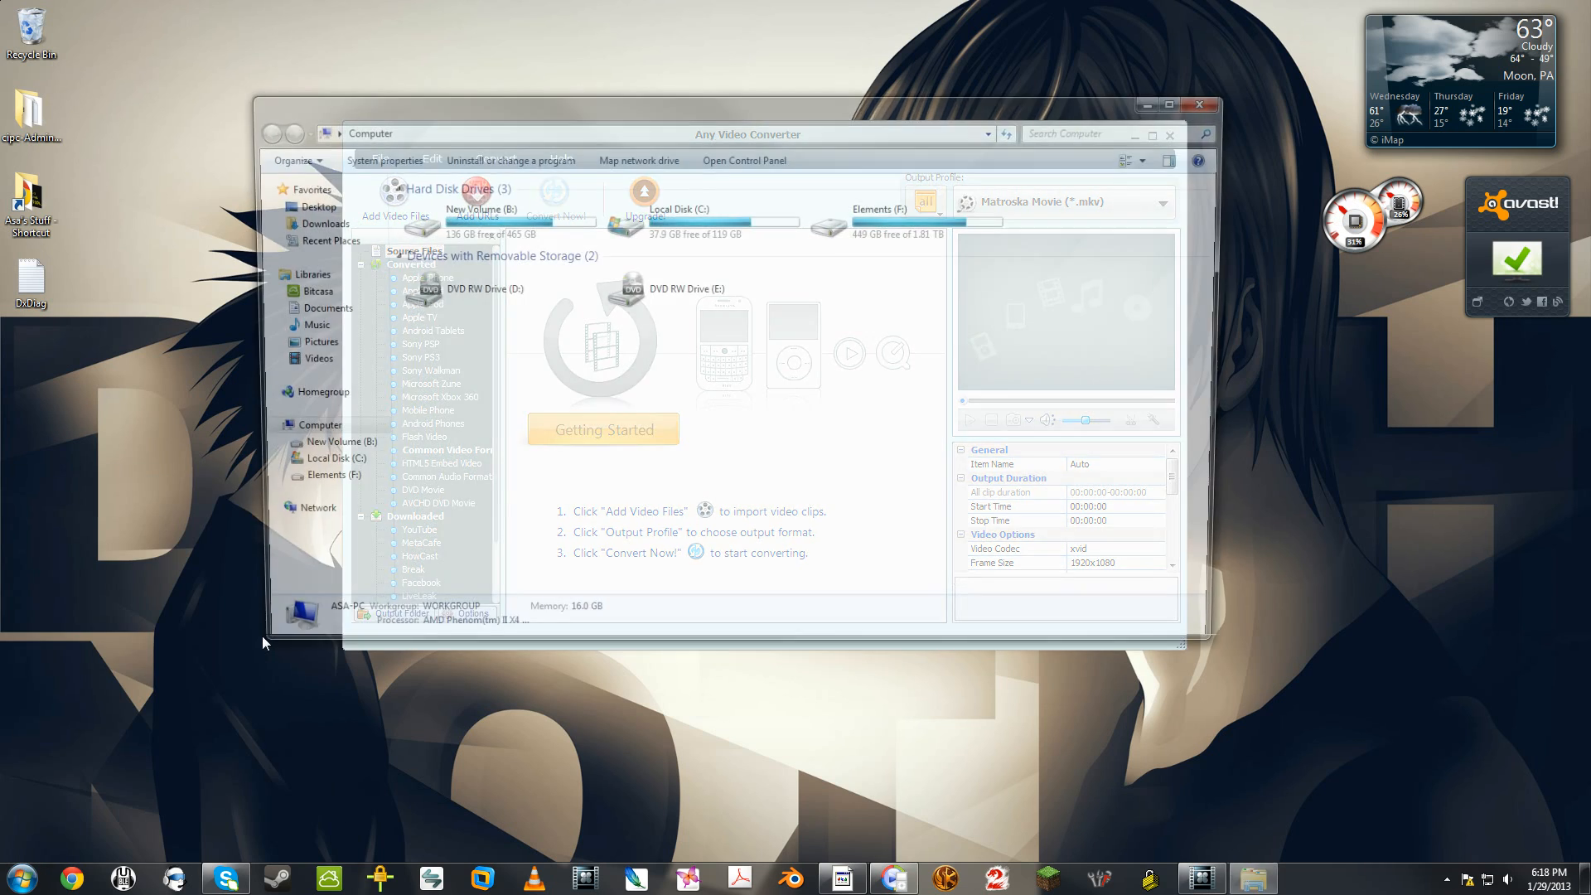
{"action": "double_click", "coordinate": [506, 216]}
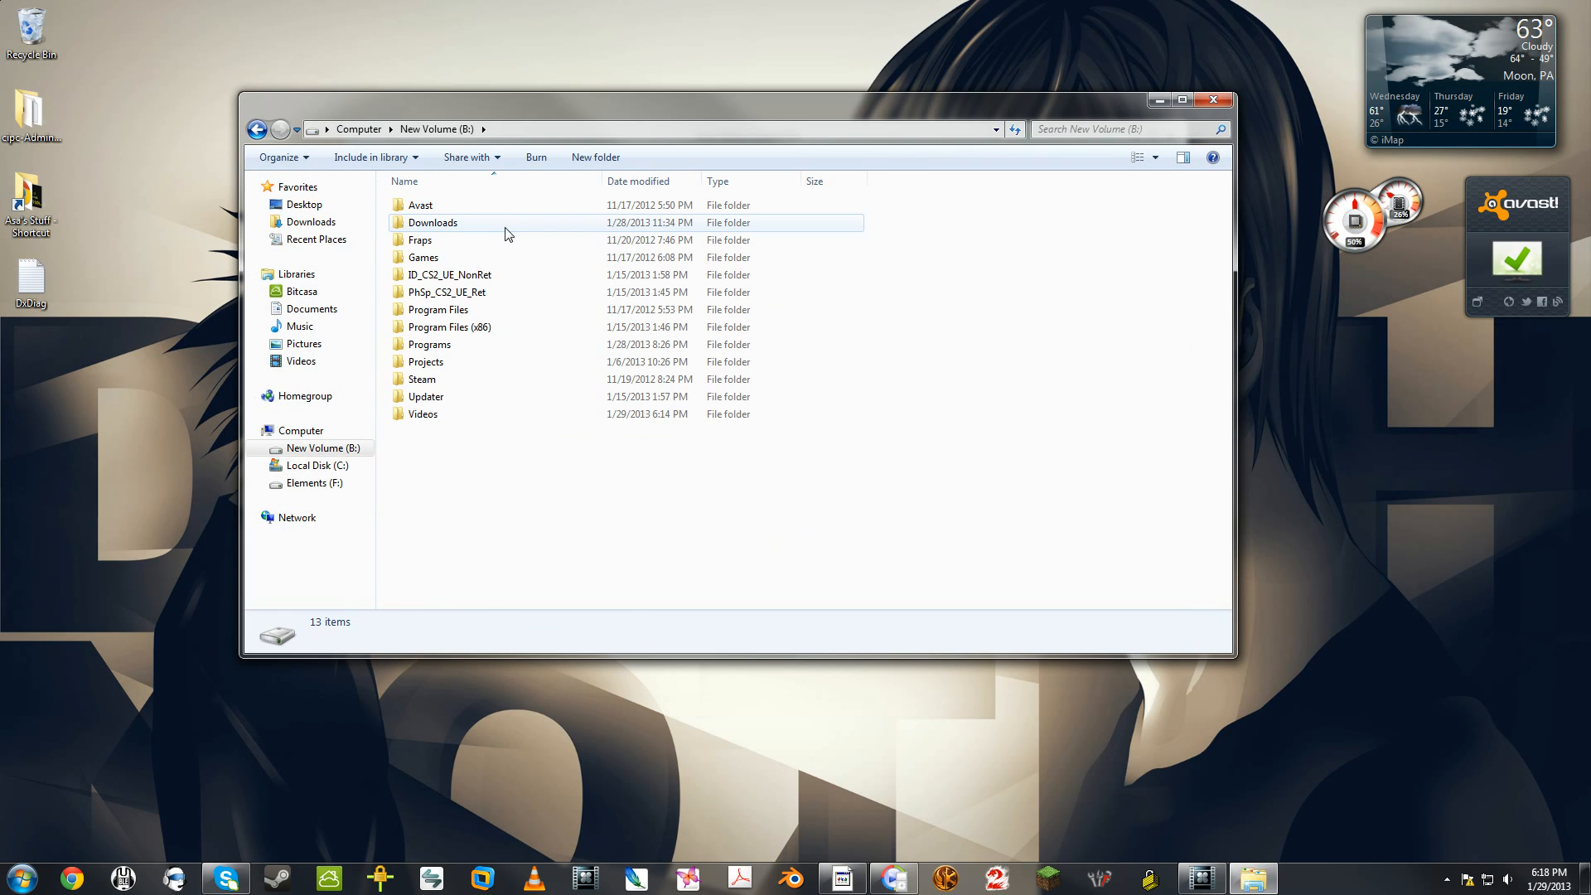
{"action": "double_click", "coordinate": [429, 415]}
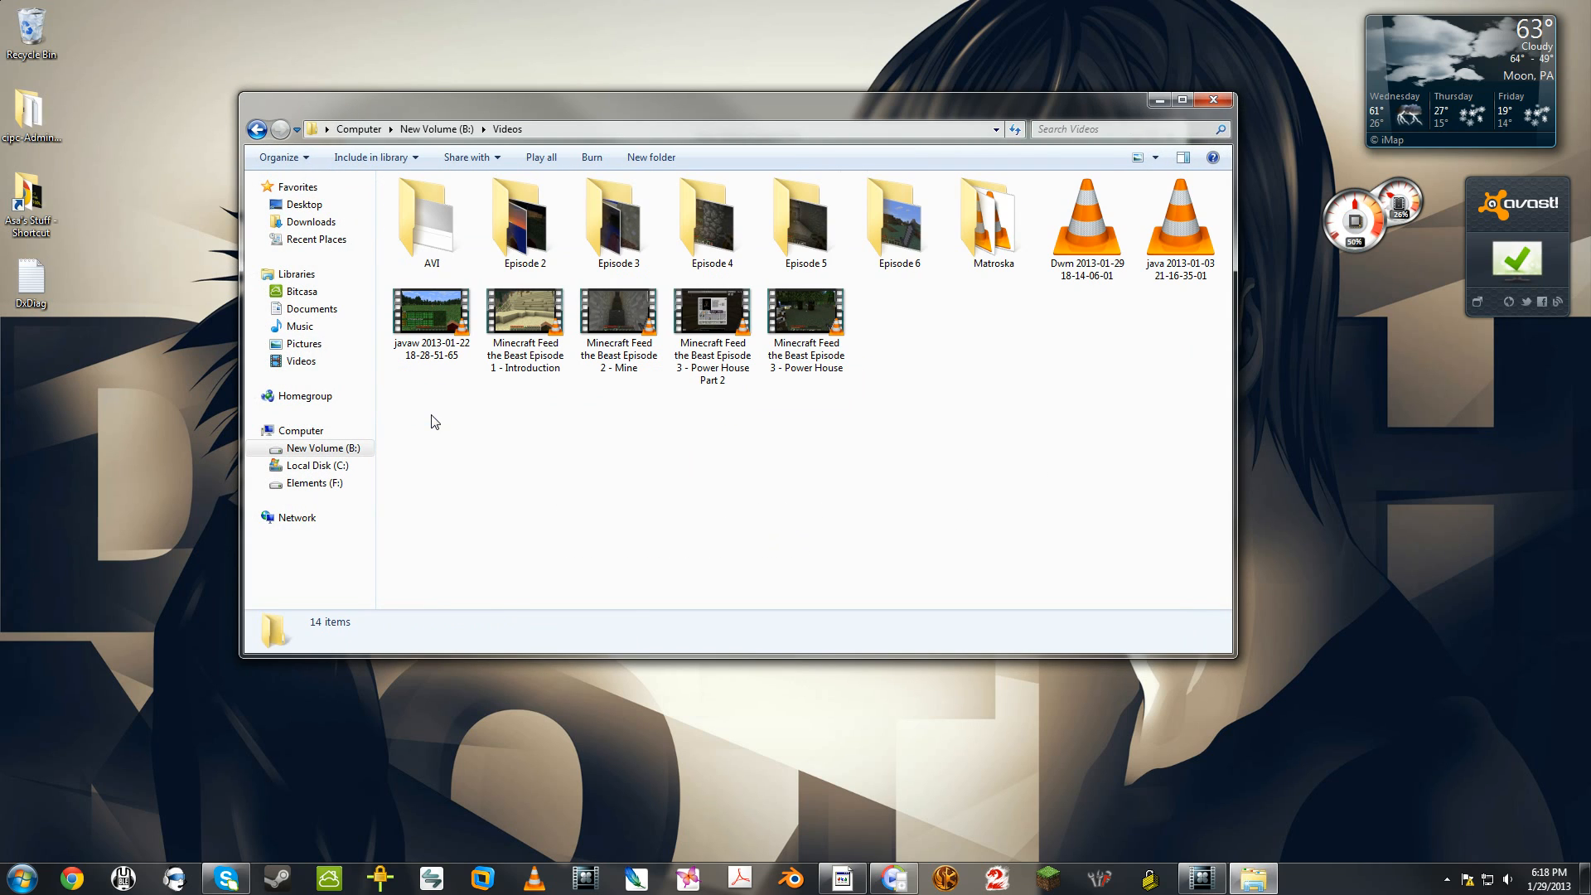
{"action": "double_click", "coordinate": [437, 241]}
Add the PkhBasko Intro_xvid video from the AVI folder to the converter's list and minimize the folder window.
{"action": "left_click_drag", "start_coordinate": [656, 108], "coordinate": [753, 415]}
{"action": "left_click", "coordinate": [540, 544]}
{"action": "left_click_drag", "start_coordinate": [537, 535], "coordinate": [648, 330]}
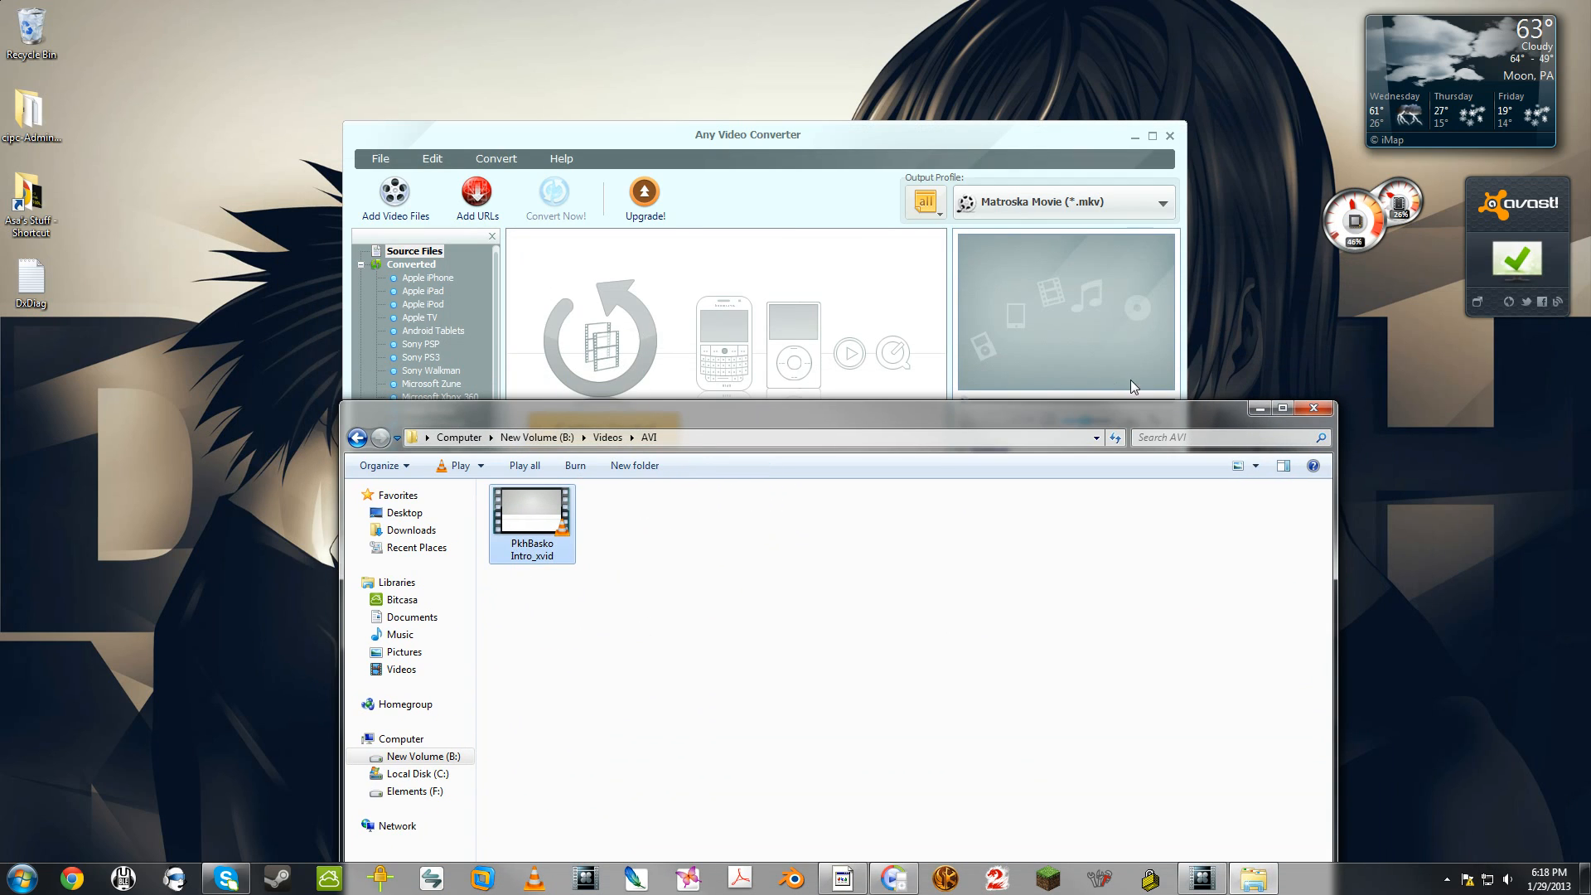
{"action": "left_click", "coordinate": [1261, 408]}
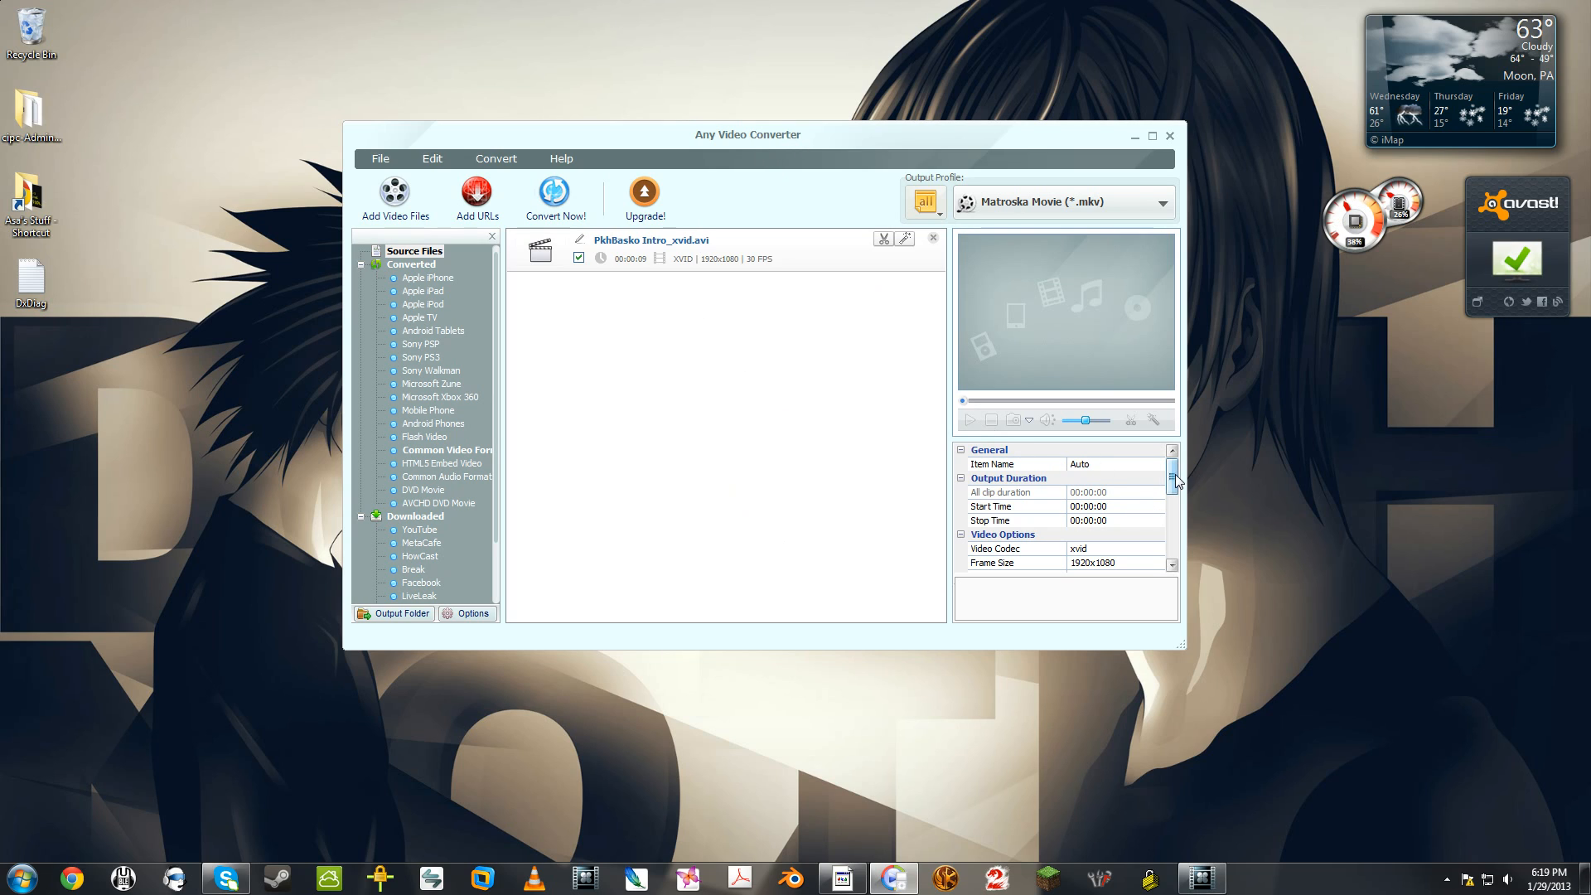
Set the output frame size to 1920x1080 in the video options.
{"action": "left_click_drag", "start_coordinate": [1175, 474], "coordinate": [1181, 491]}
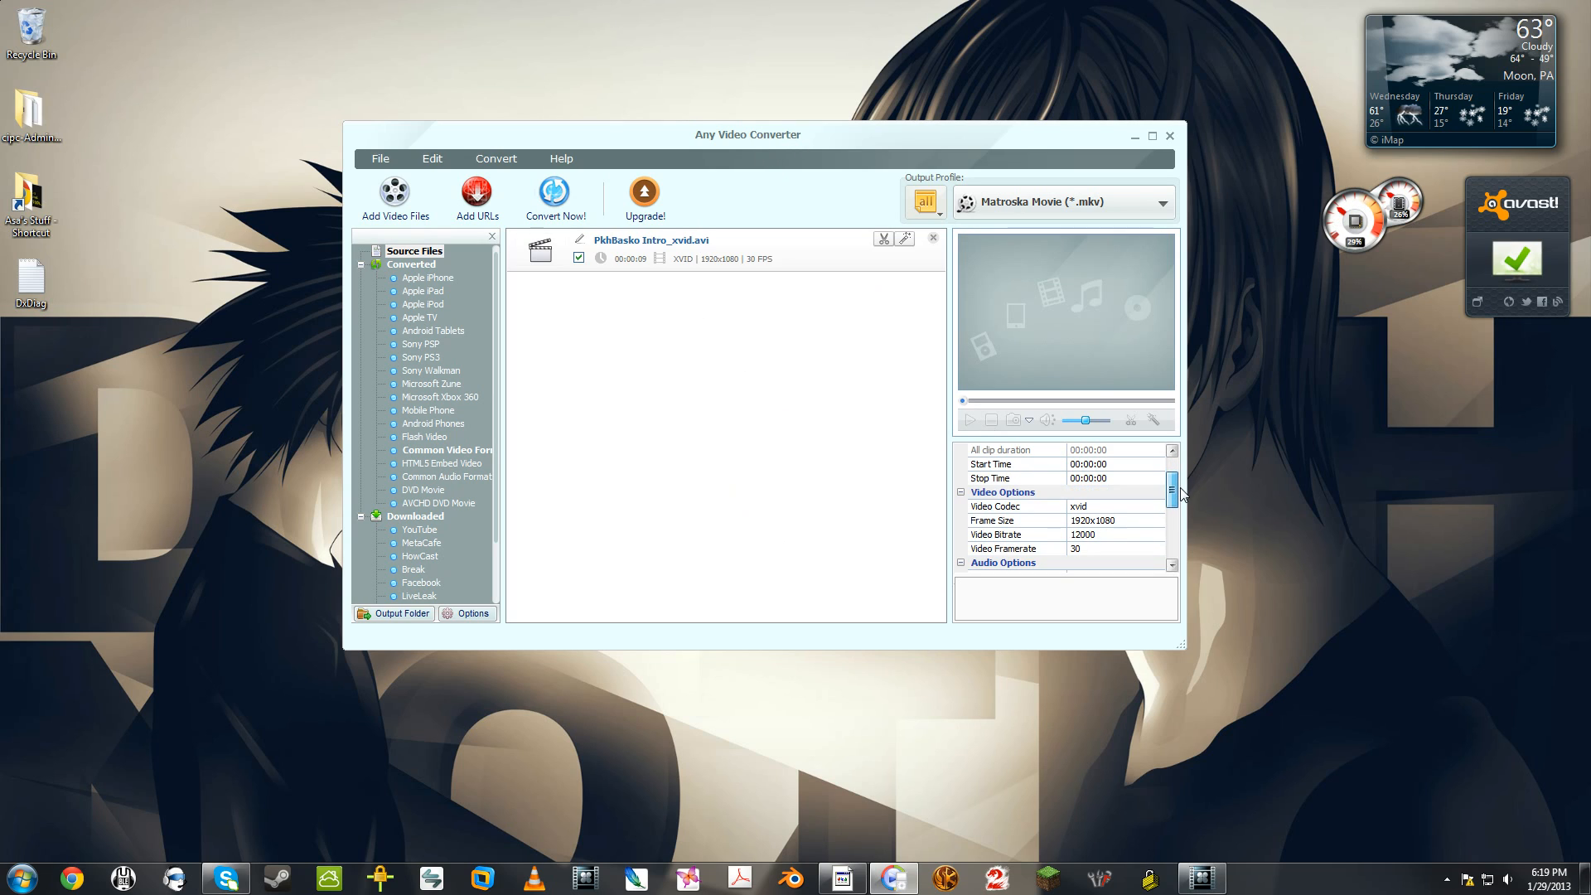
{"action": "left_click", "coordinate": [1105, 521]}
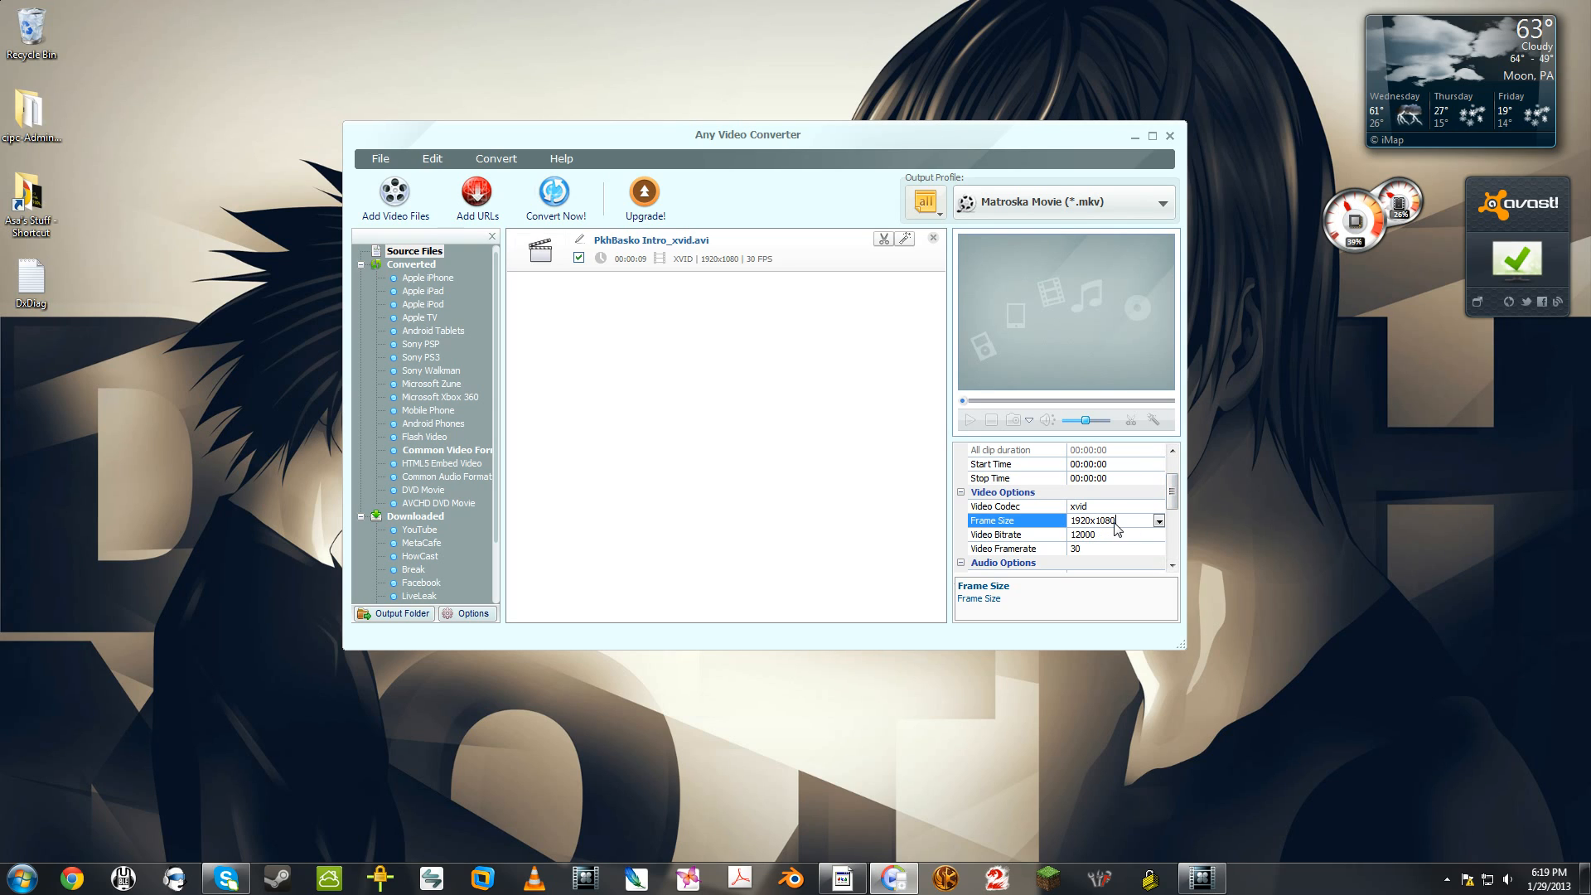
{"action": "left_click", "coordinate": [1159, 520]}
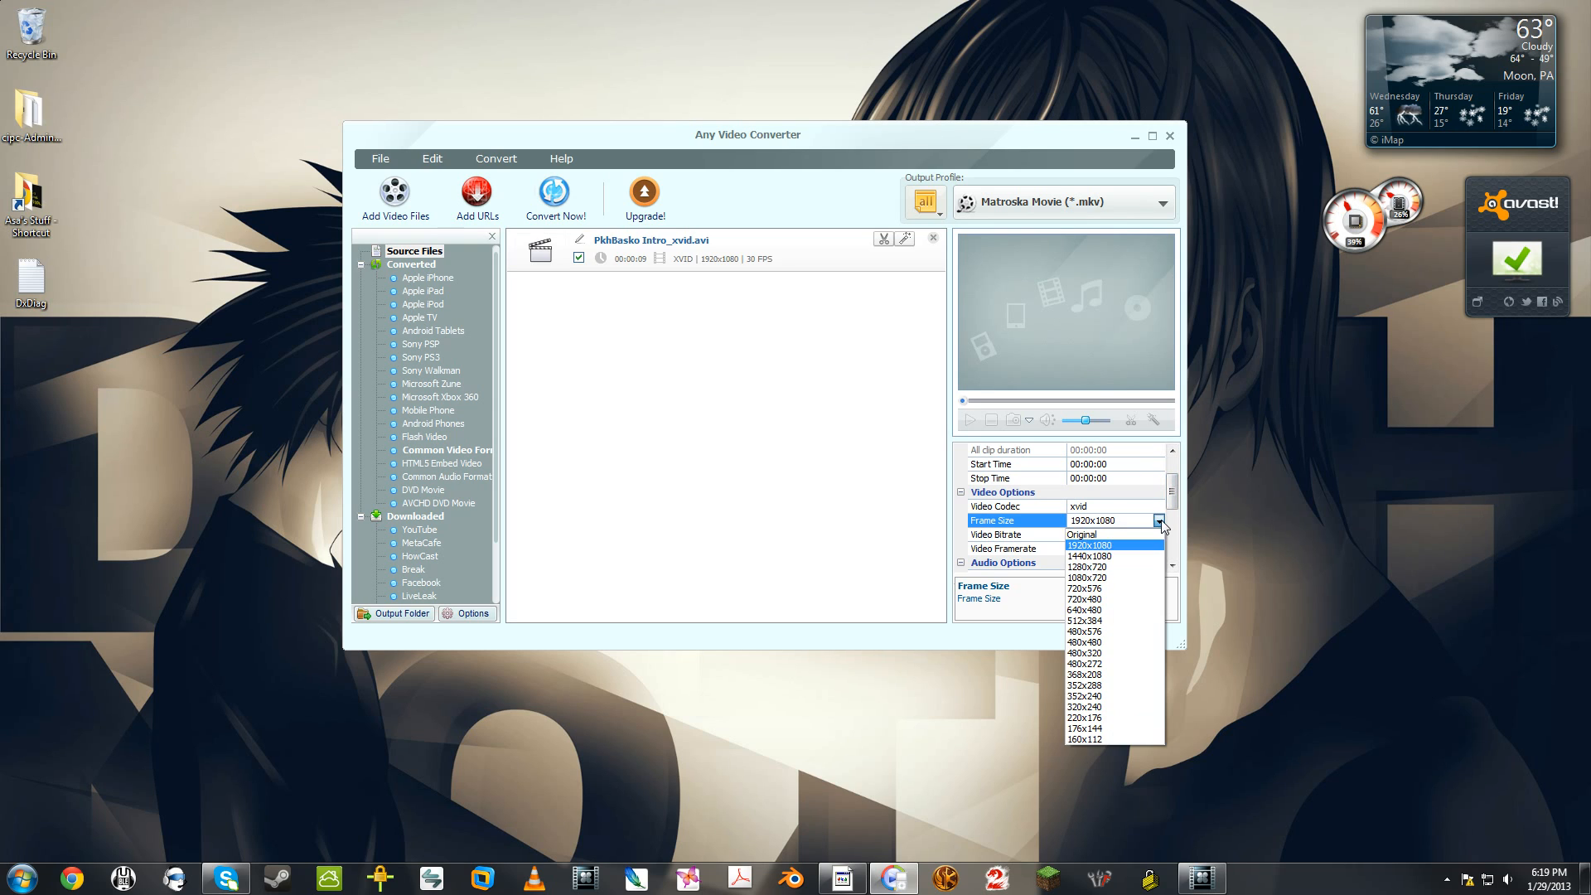
{"action": "left_click", "coordinate": [1115, 546]}
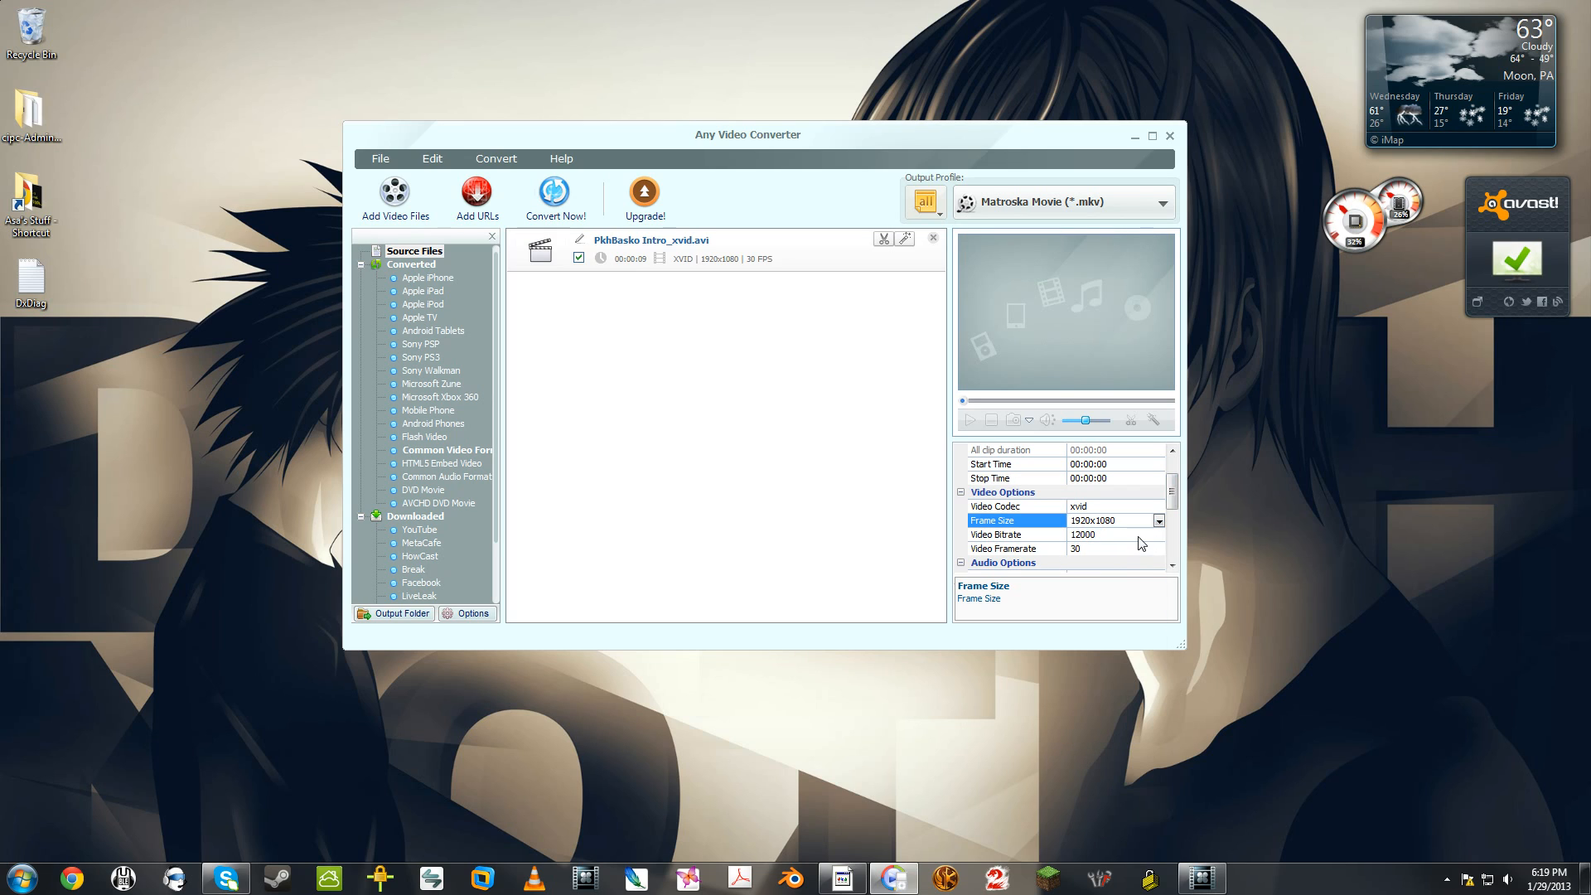
{"action": "key", "text": "Down"}
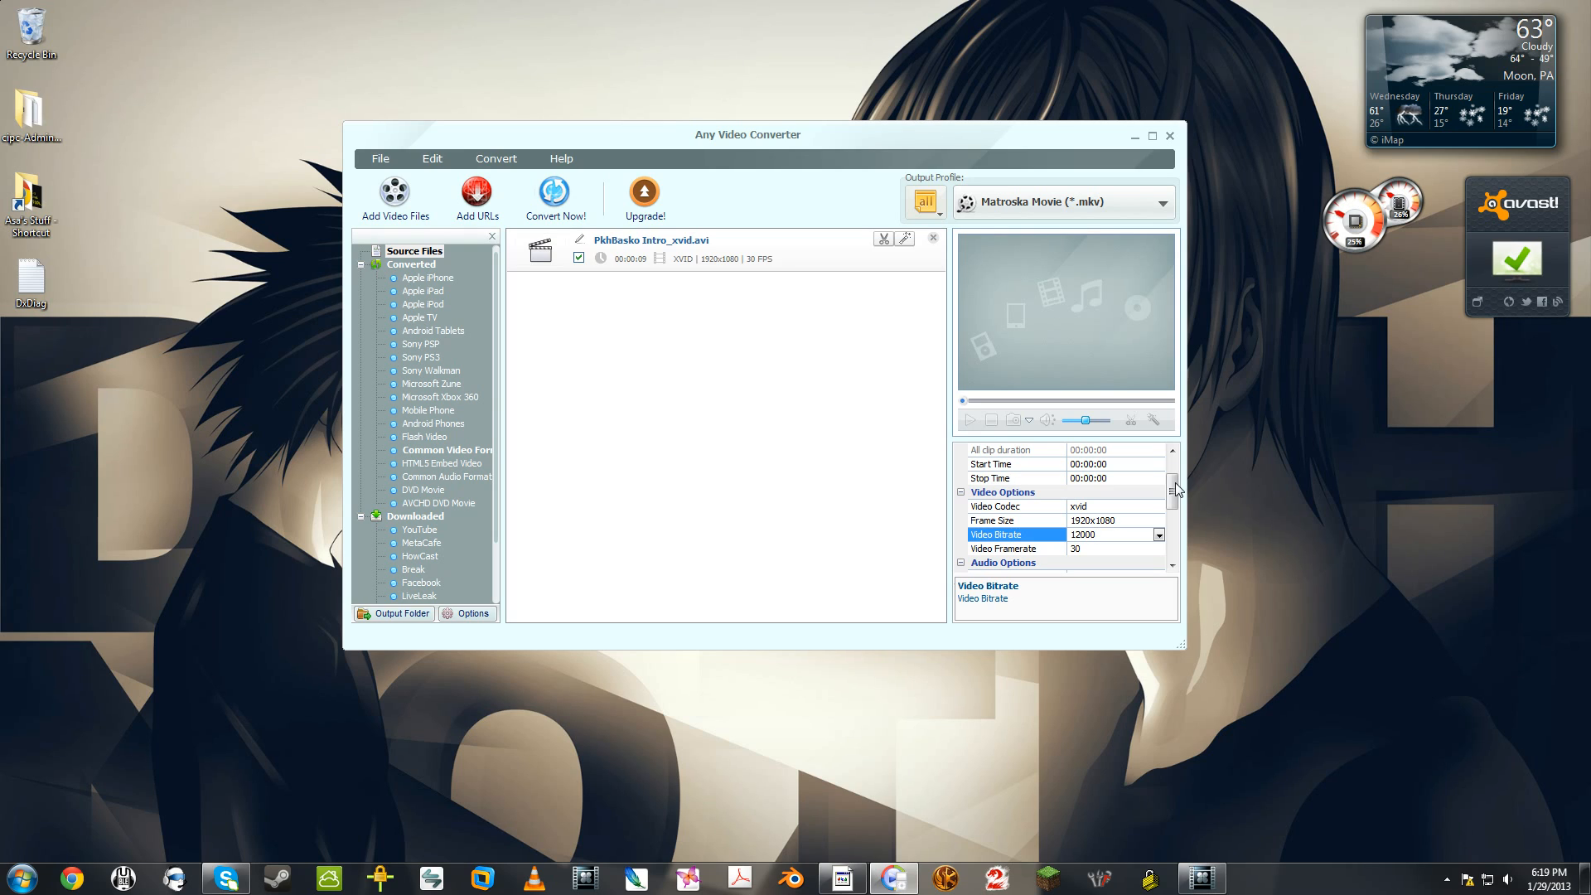
{"action": "mouse_move", "coordinate": [1177, 490]}
{"action": "left_mouse_down"}
{"action": "mouse_move", "coordinate": [1177, 473]}
{"action": "mouse_move", "coordinate": [1177, 489]}
{"action": "left_mouse_up"}
{"action": "left_click", "coordinate": [1103, 520]}
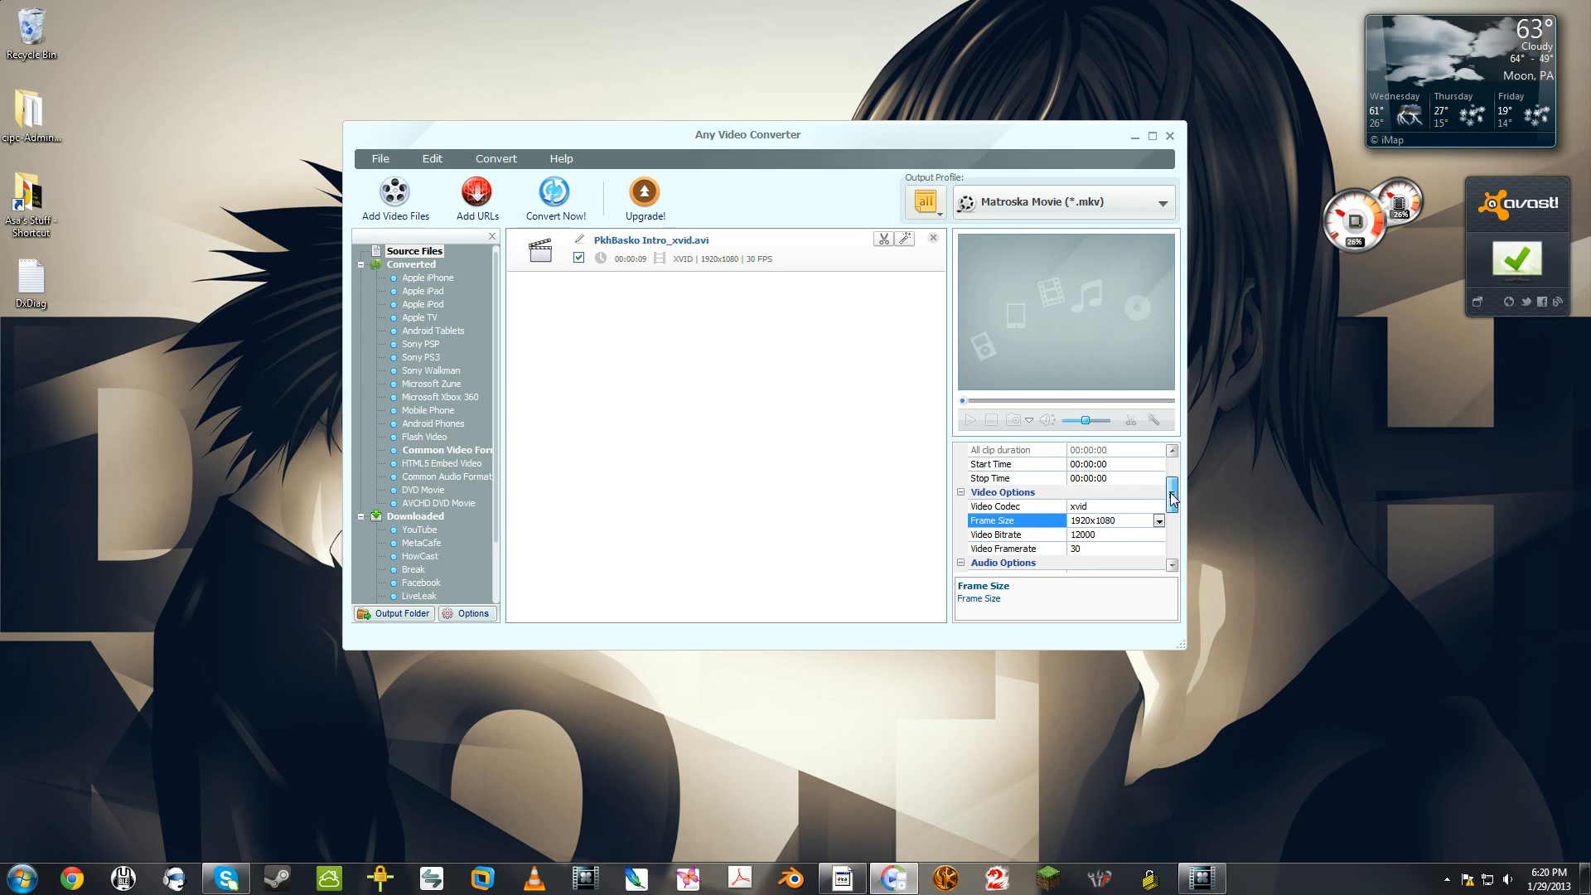
Set the output video bitrate to 12000.
{"action": "left_click_drag", "start_coordinate": [1172, 495], "coordinate": [1173, 510]}
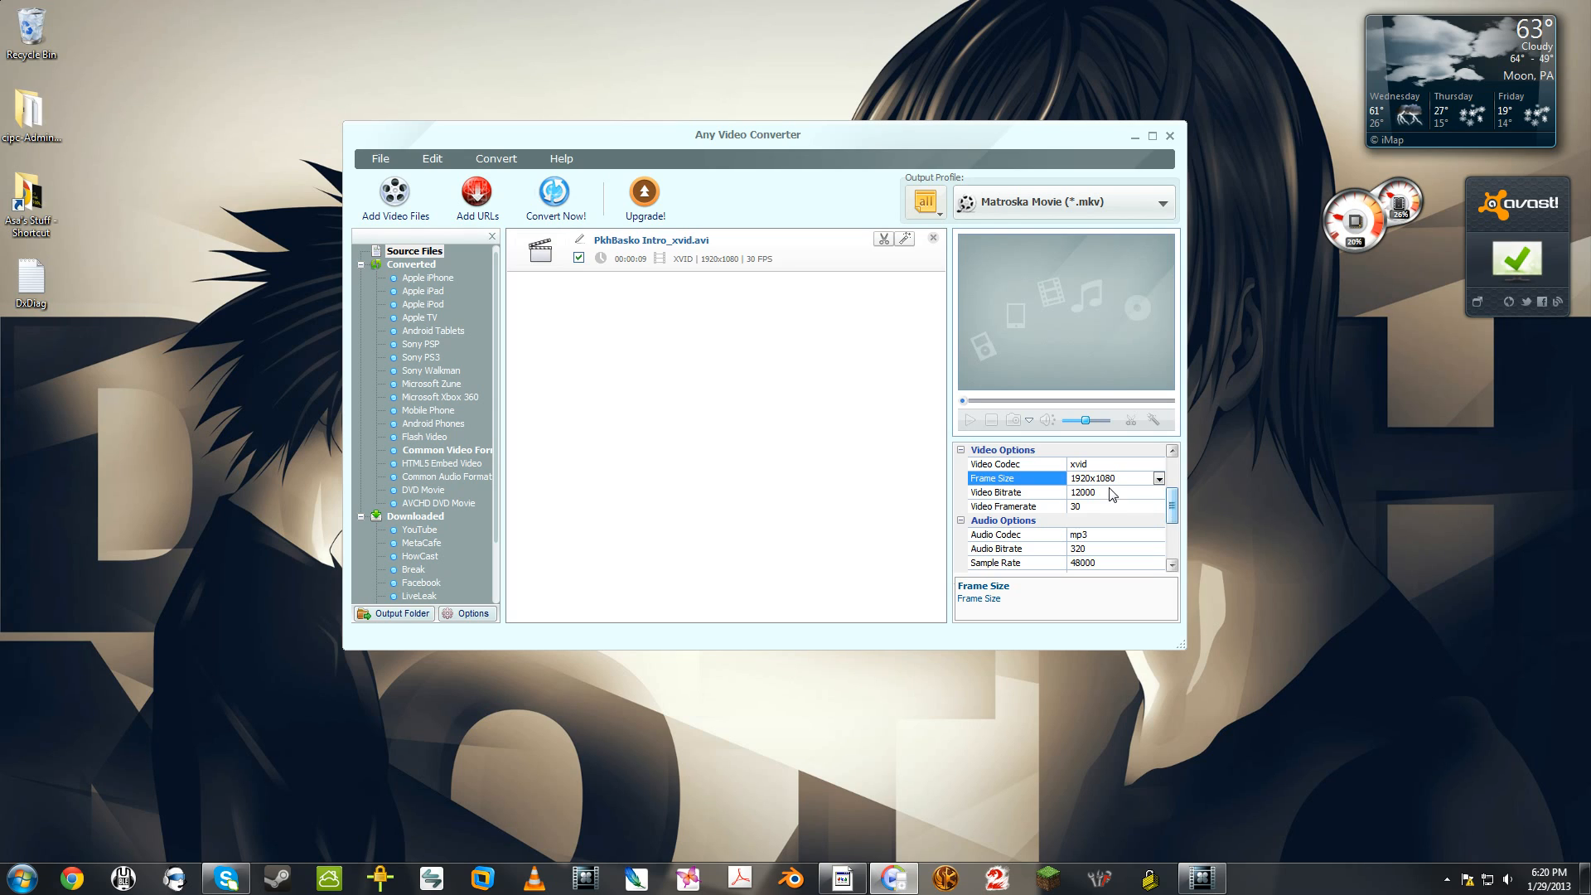
{"action": "left_click", "coordinate": [1157, 494]}
{"action": "left_click", "coordinate": [1158, 494]}
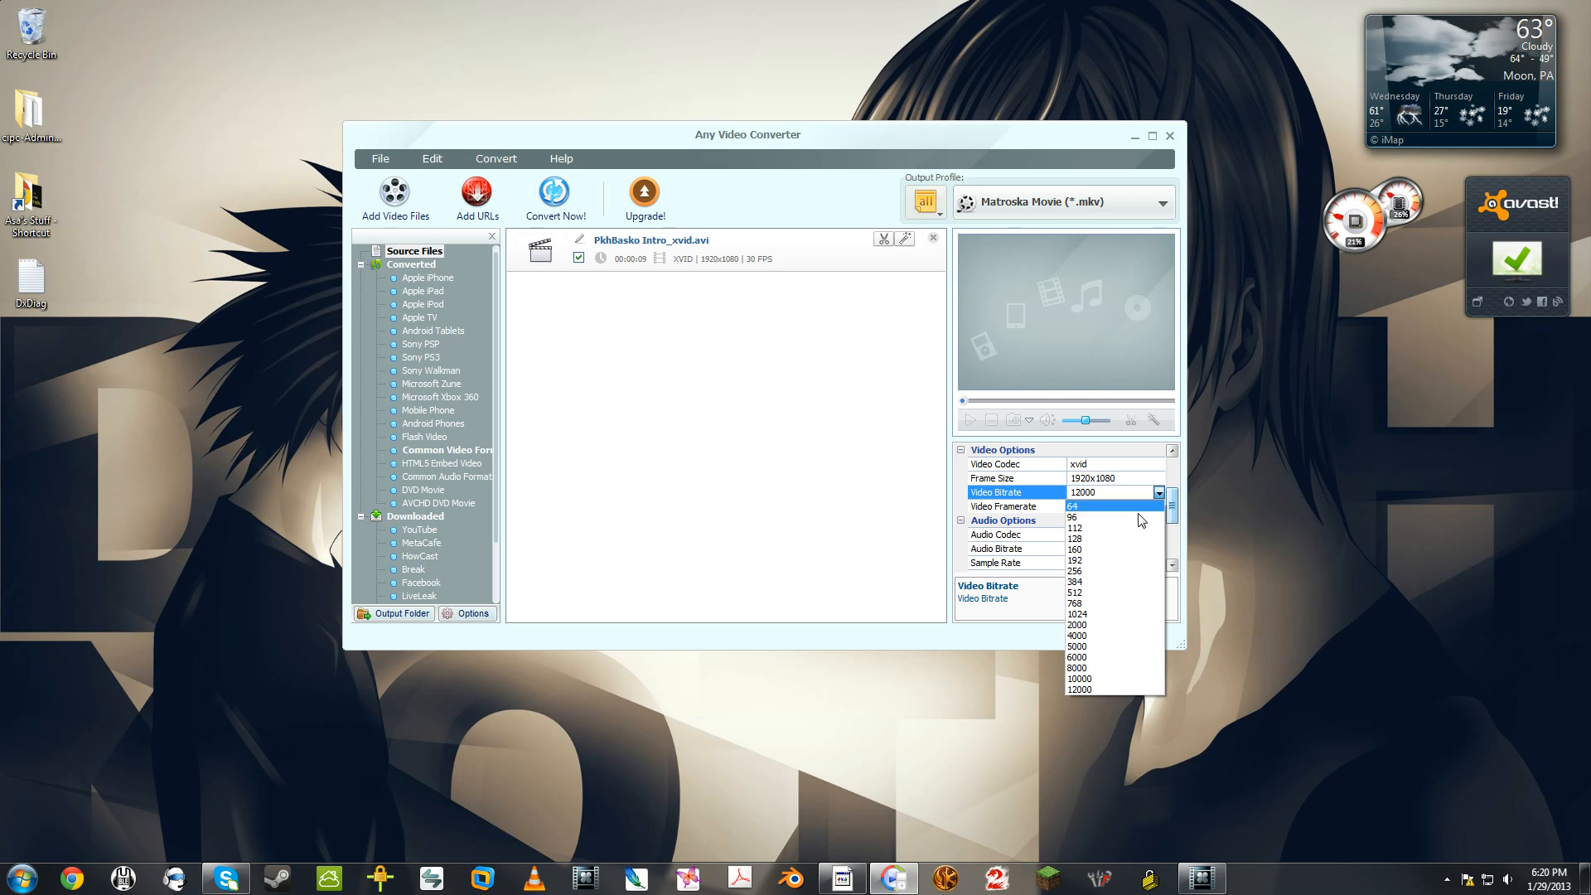
{"action": "left_click", "coordinate": [1097, 689]}
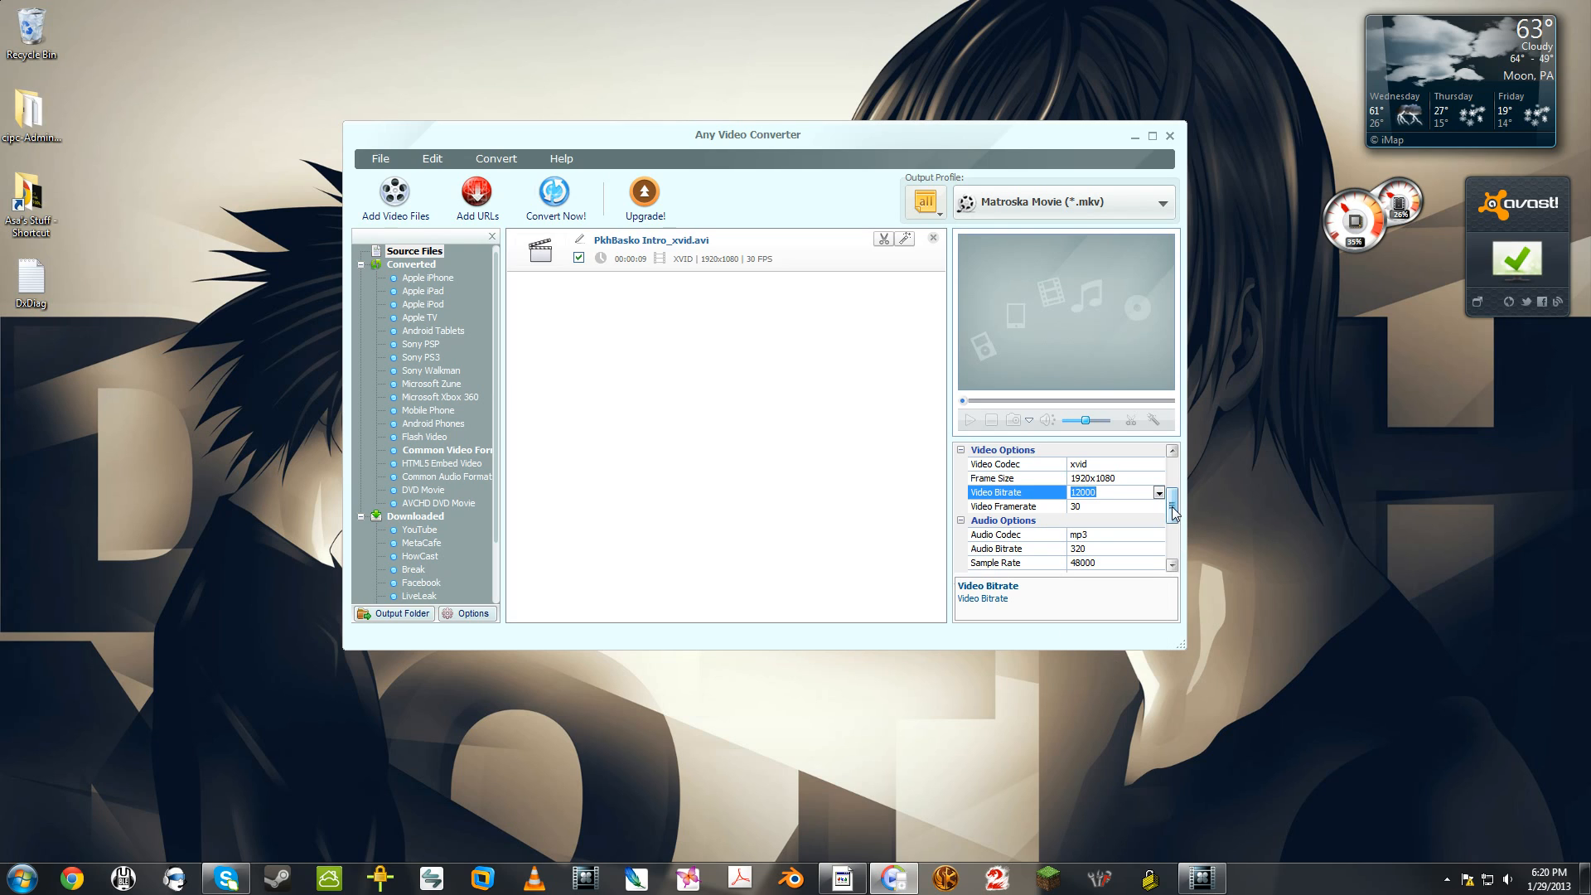
Set the output audio codec to mp3.
{"action": "scroll", "coordinate": [1133, 512], "scroll_direction": "down", "scroll_amount": 3}
{"action": "left_click", "coordinate": [1132, 494]}
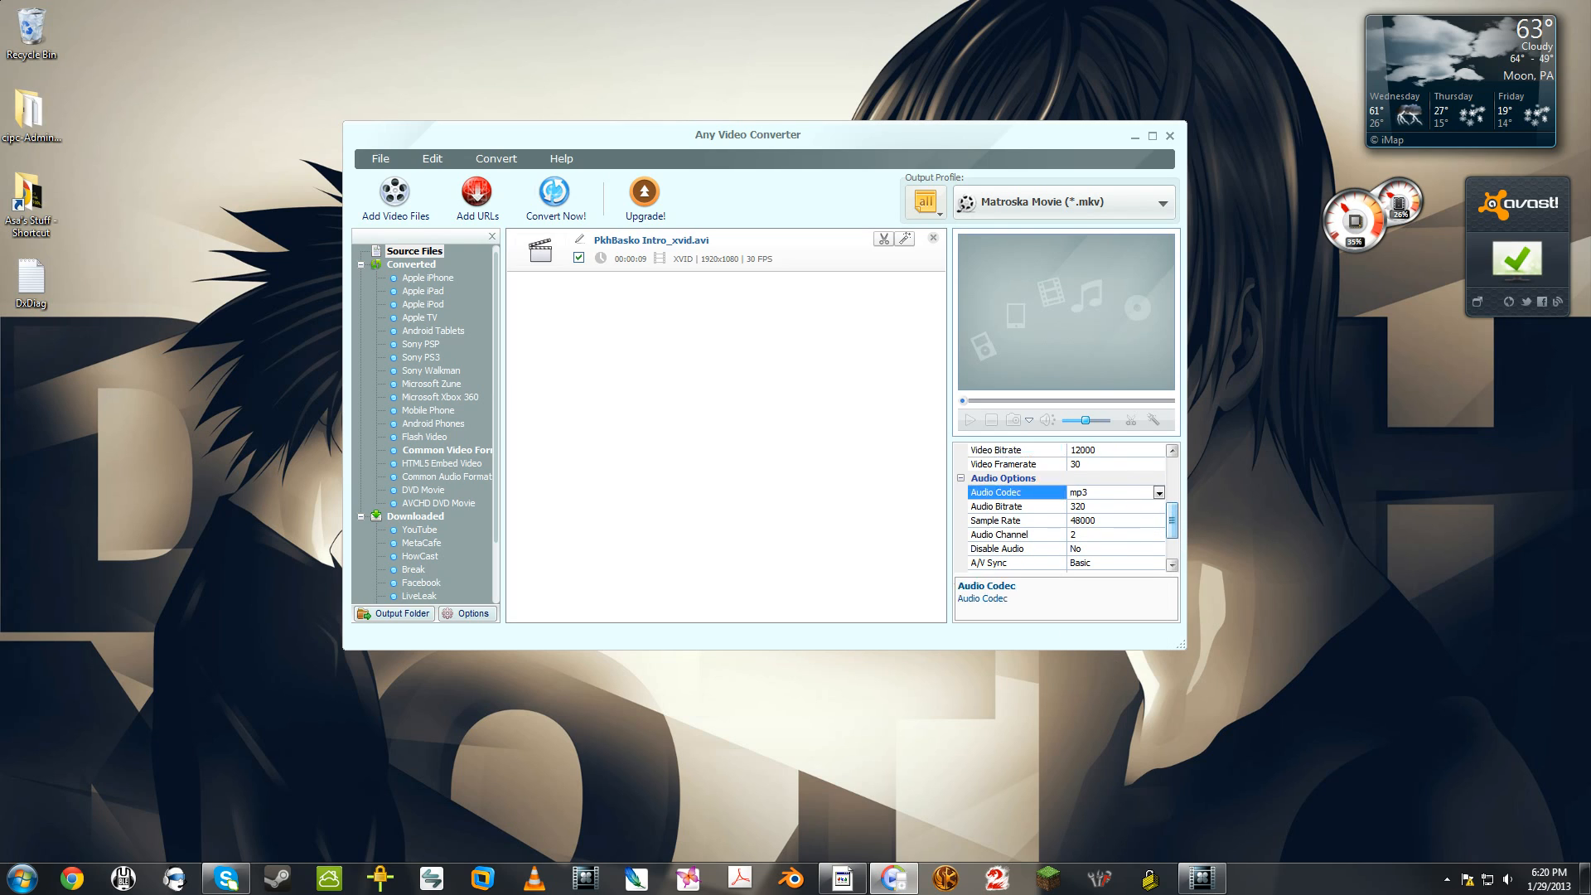
{"action": "left_click", "coordinate": [1159, 492]}
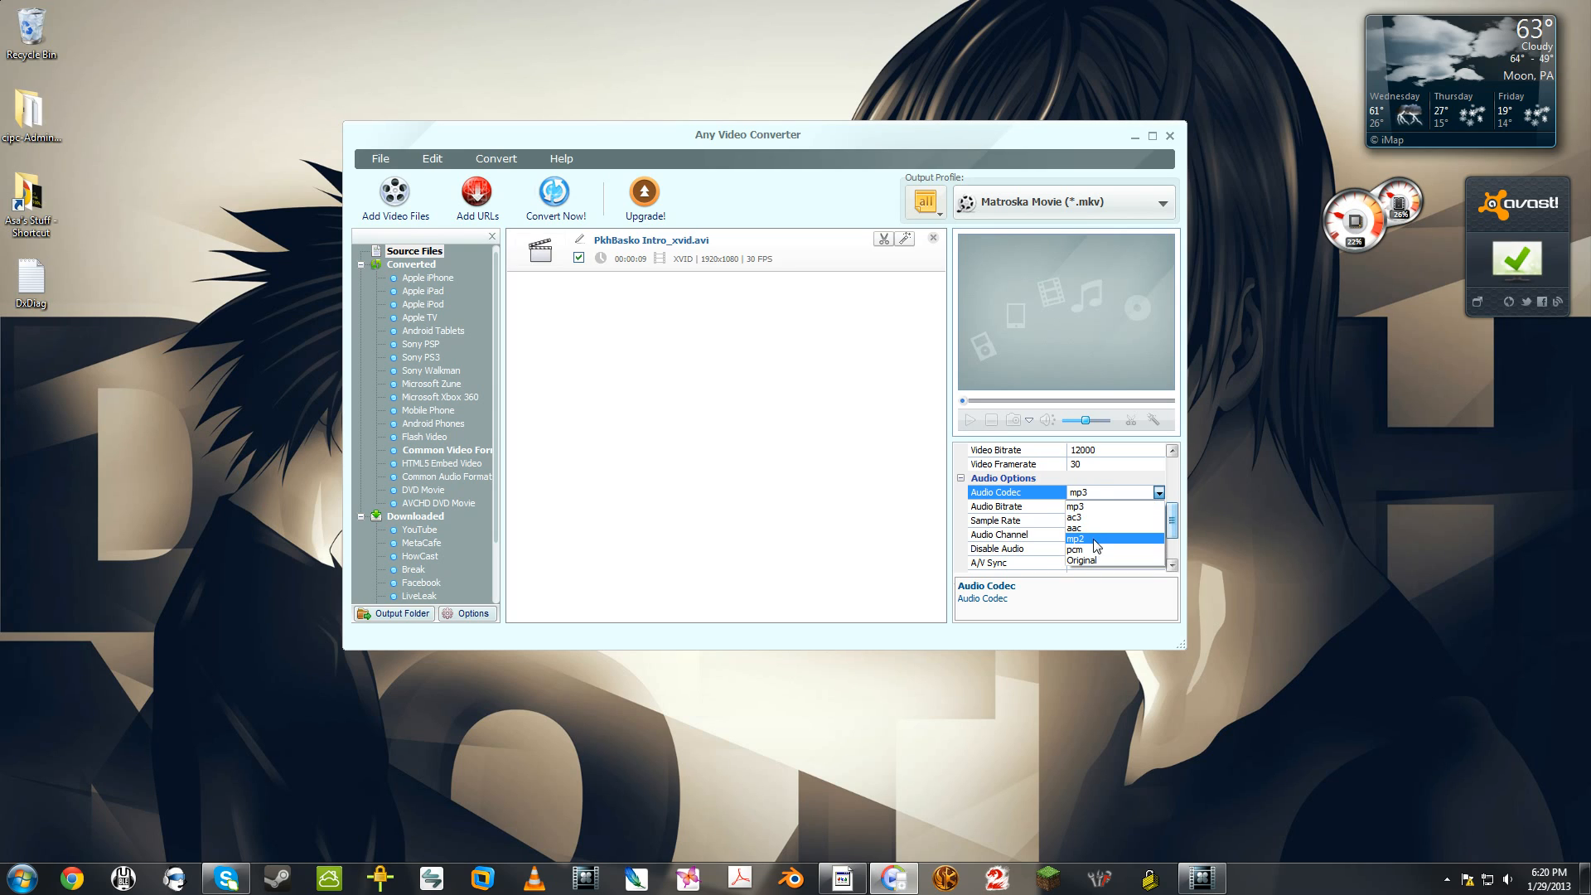
{"action": "left_click", "coordinate": [1109, 507]}
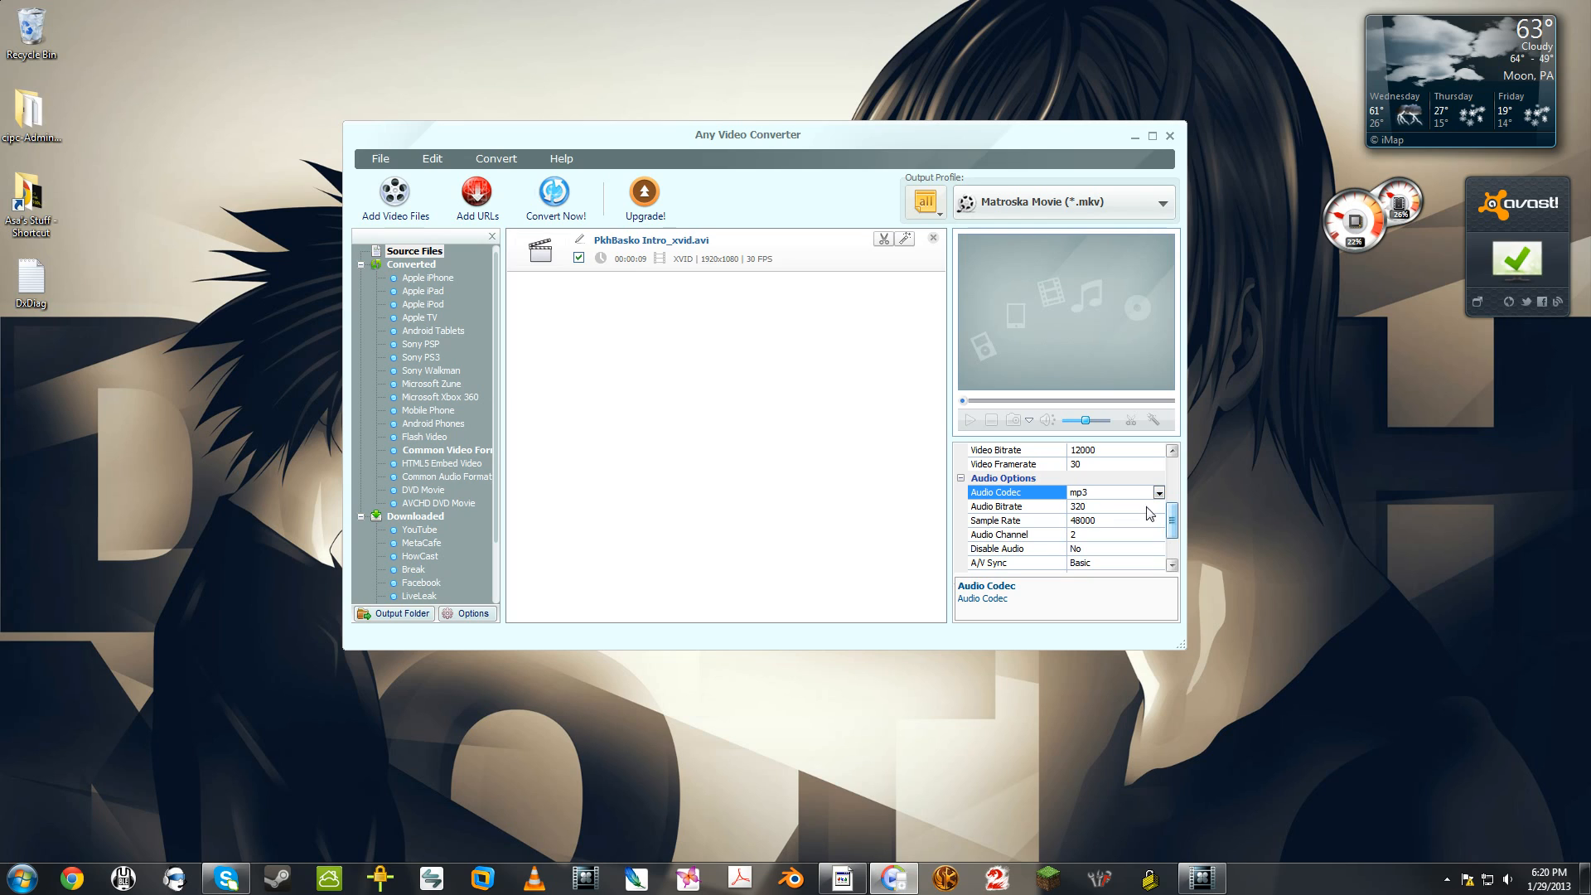
Review the audio bitrate and sample rate choices in the output's audio options.
{"action": "left_click", "coordinate": [1158, 509]}
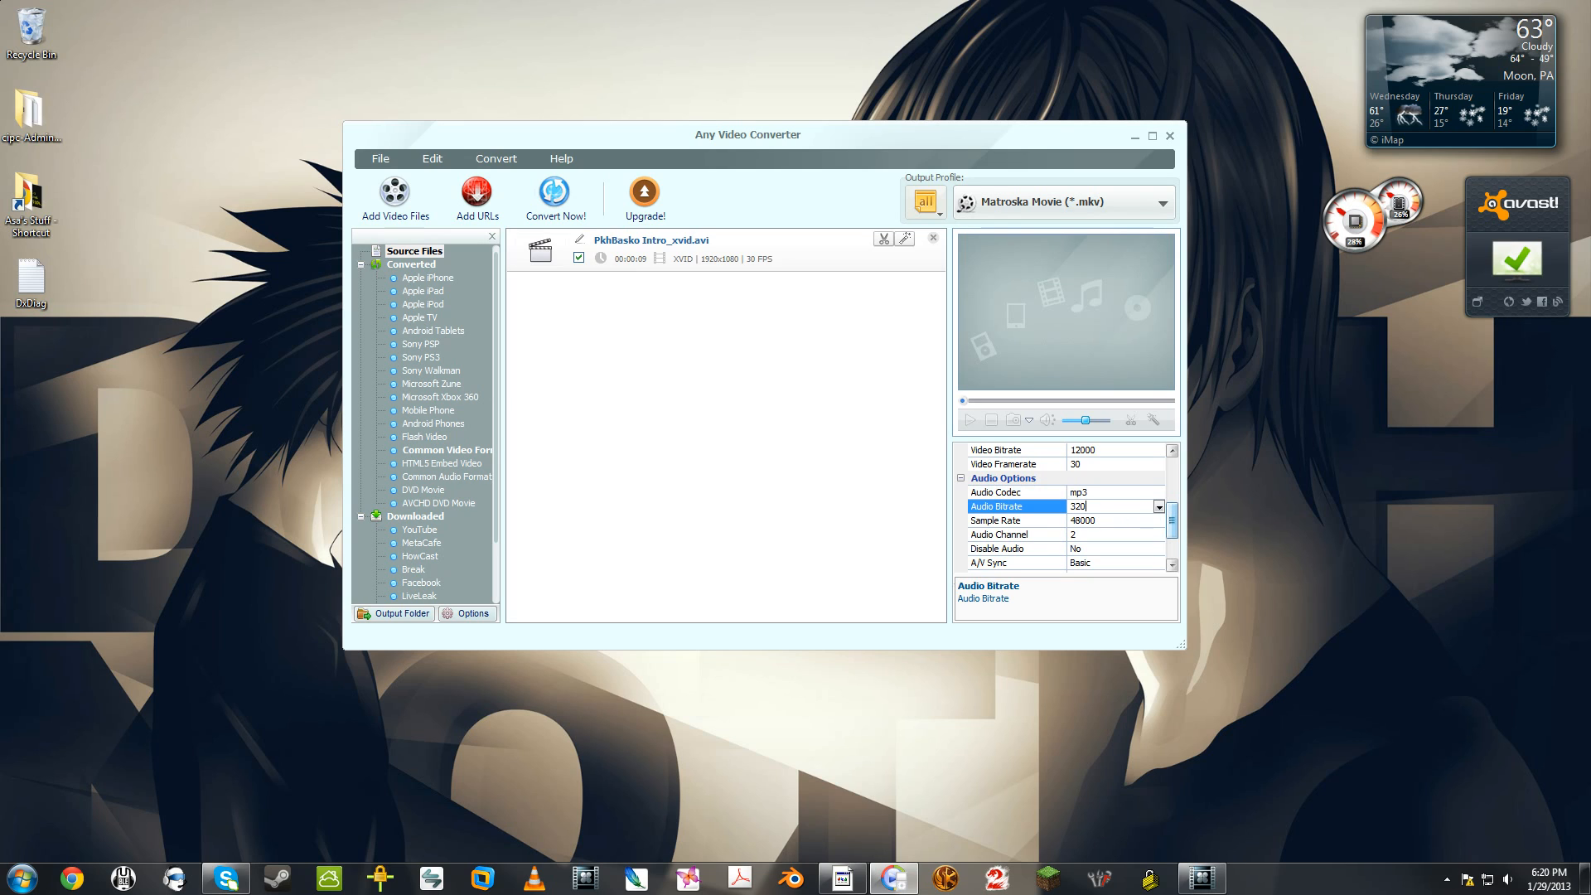
{"action": "left_click", "coordinate": [1159, 508]}
{"action": "left_click", "coordinate": [1159, 508]}
{"action": "left_click", "coordinate": [1112, 522]}
{"action": "left_click", "coordinate": [1158, 520]}
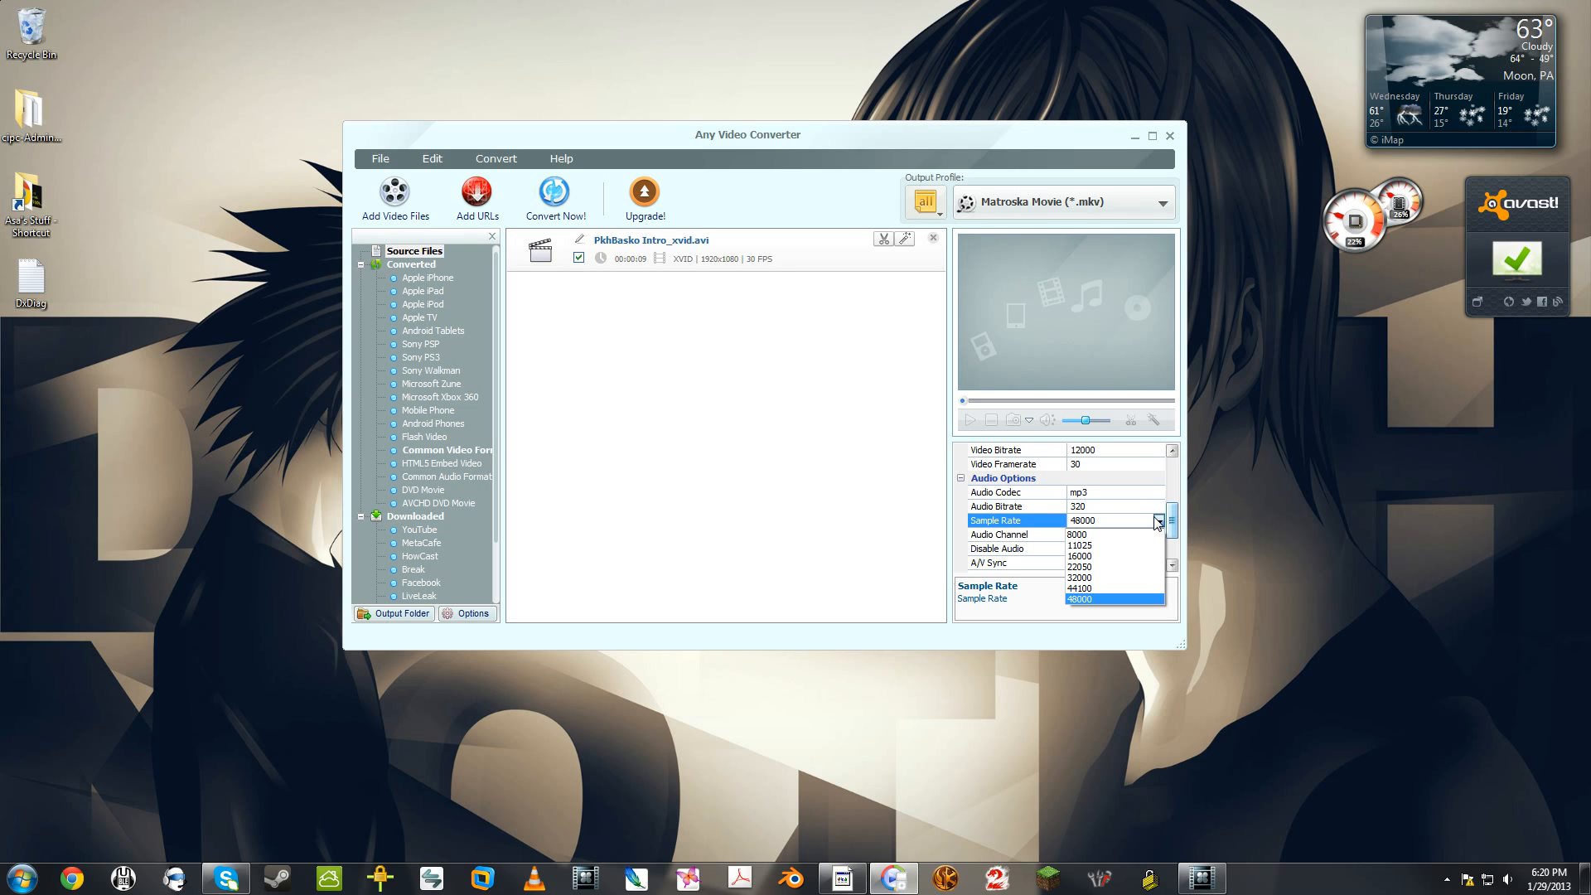
{"action": "left_click", "coordinate": [1155, 517]}
{"action": "left_click", "coordinate": [1156, 516]}
{"action": "left_click", "coordinate": [1158, 521]}
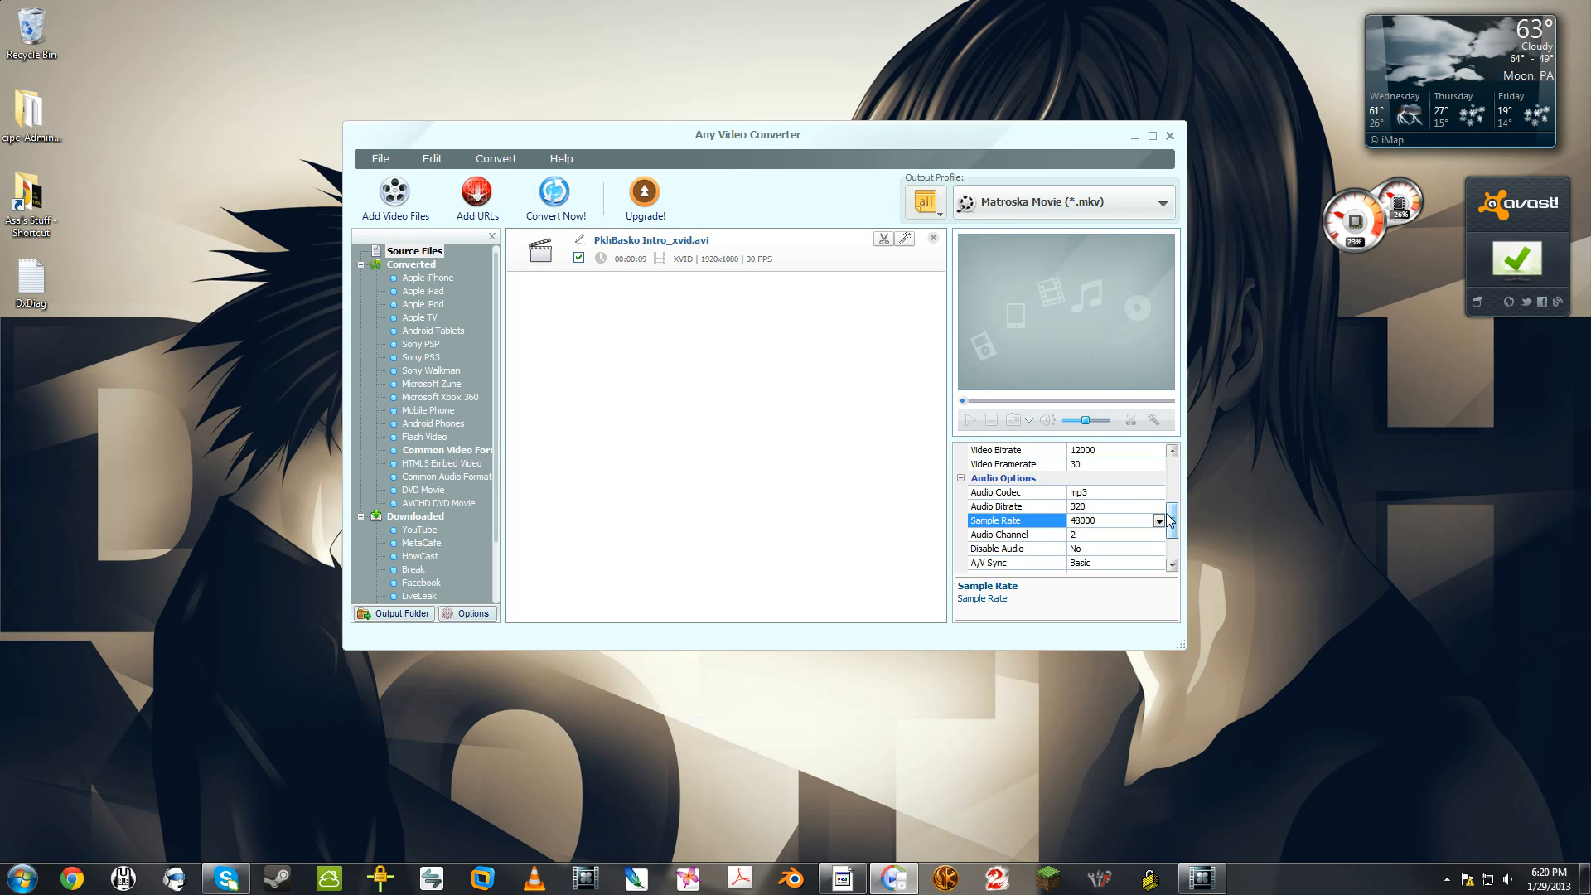
{"action": "left_click_drag", "start_coordinate": [1172, 520], "coordinate": [1183, 474]}
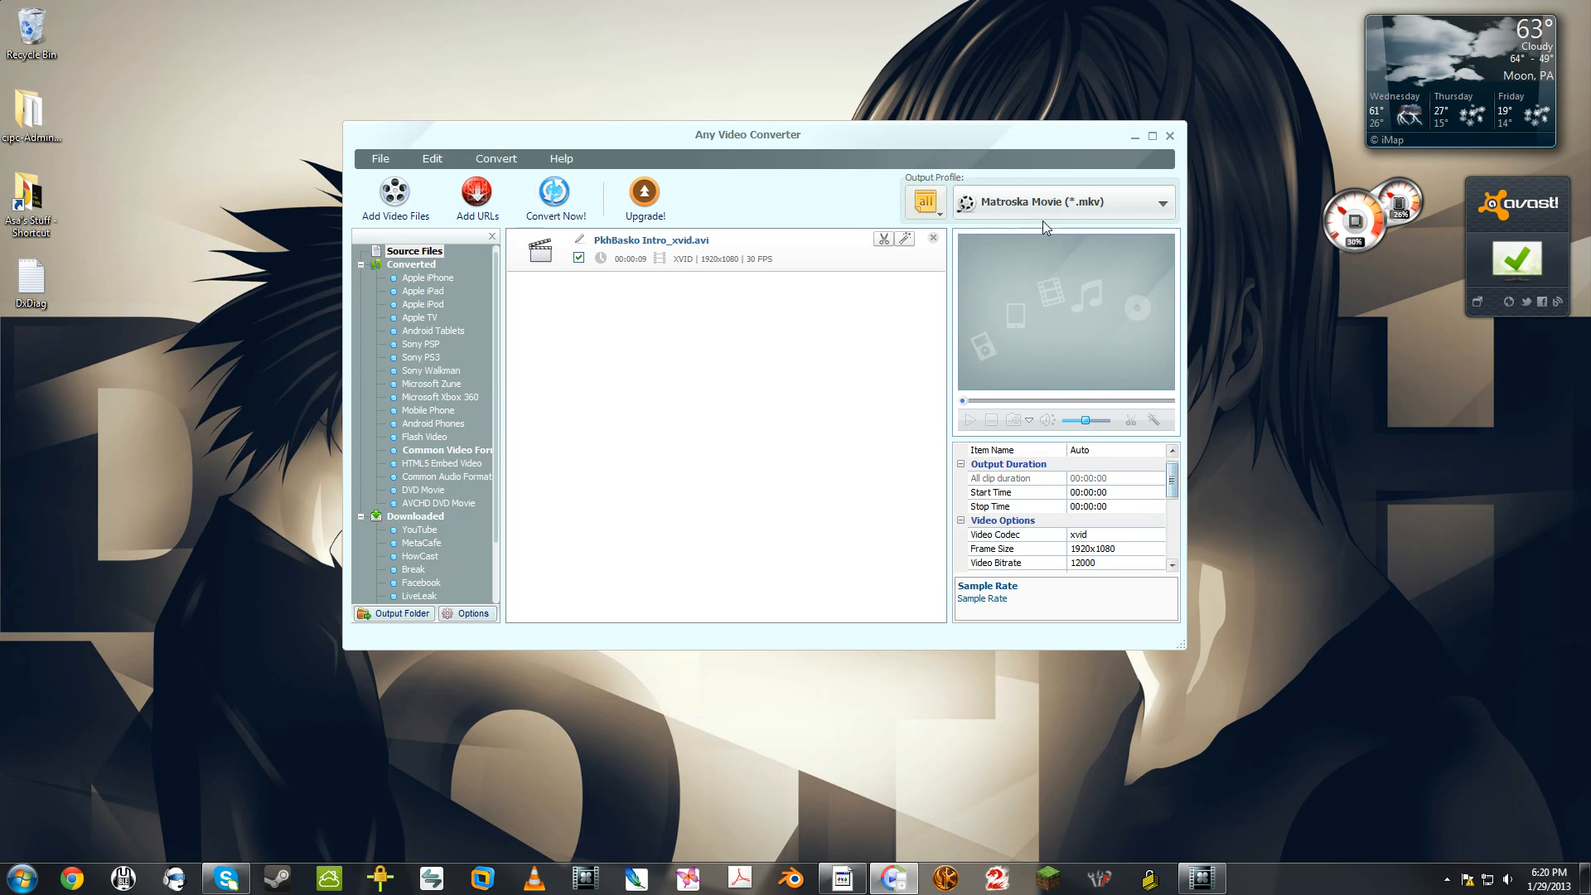
Browse the available output profiles, from the device-specific formats to the Common Video Formats, without choosing another one.
{"action": "left_click", "coordinate": [1164, 203]}
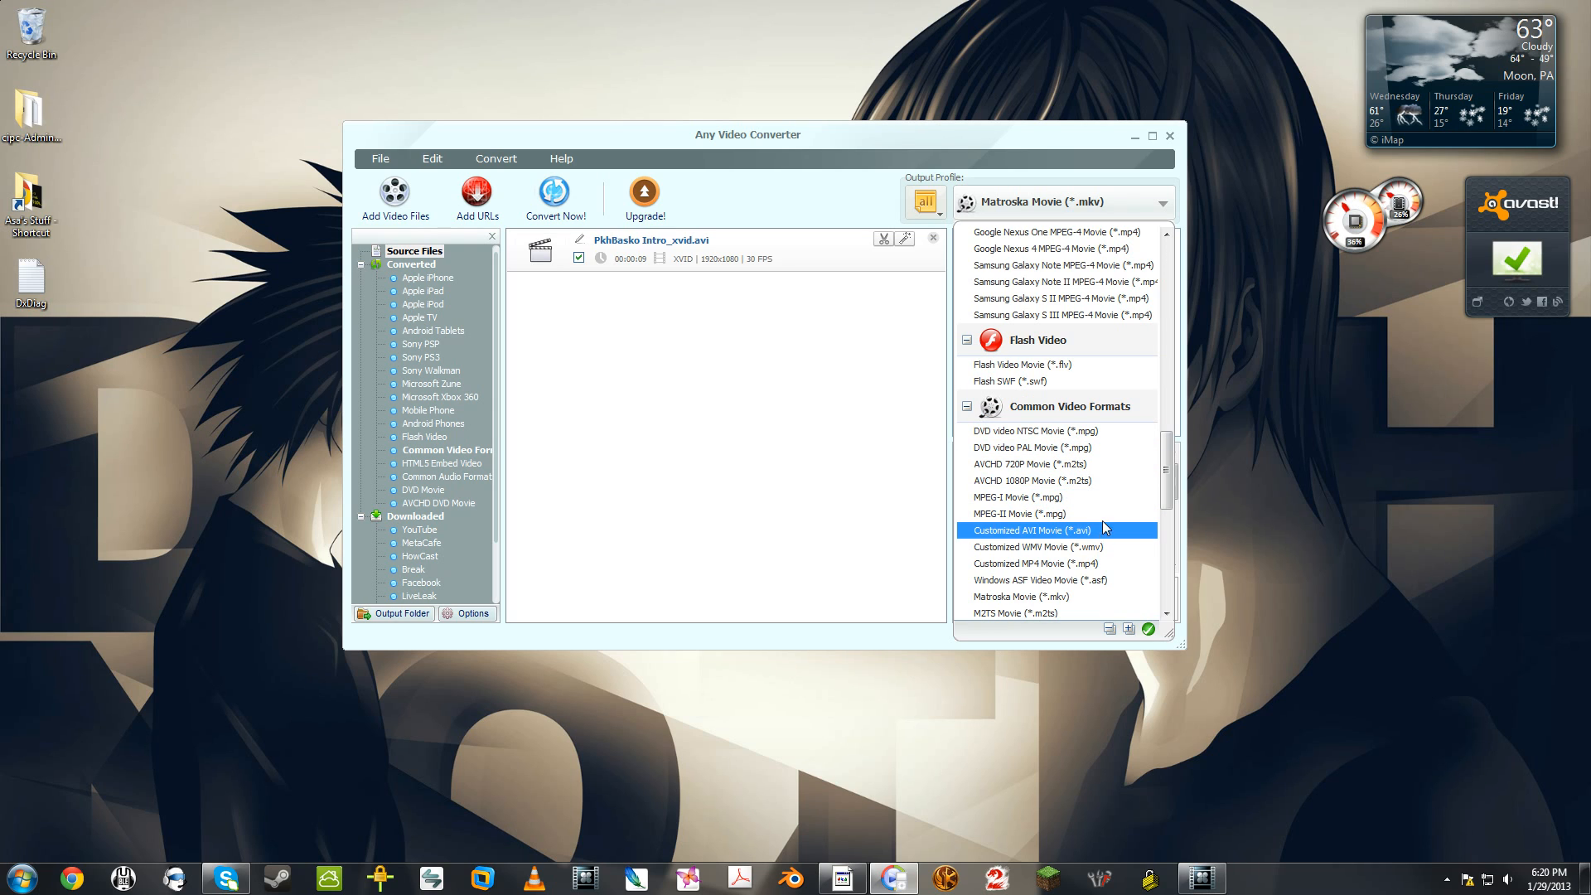
{"action": "scroll", "coordinate": [1078, 431], "scroll_direction": "up", "scroll_amount": 3}
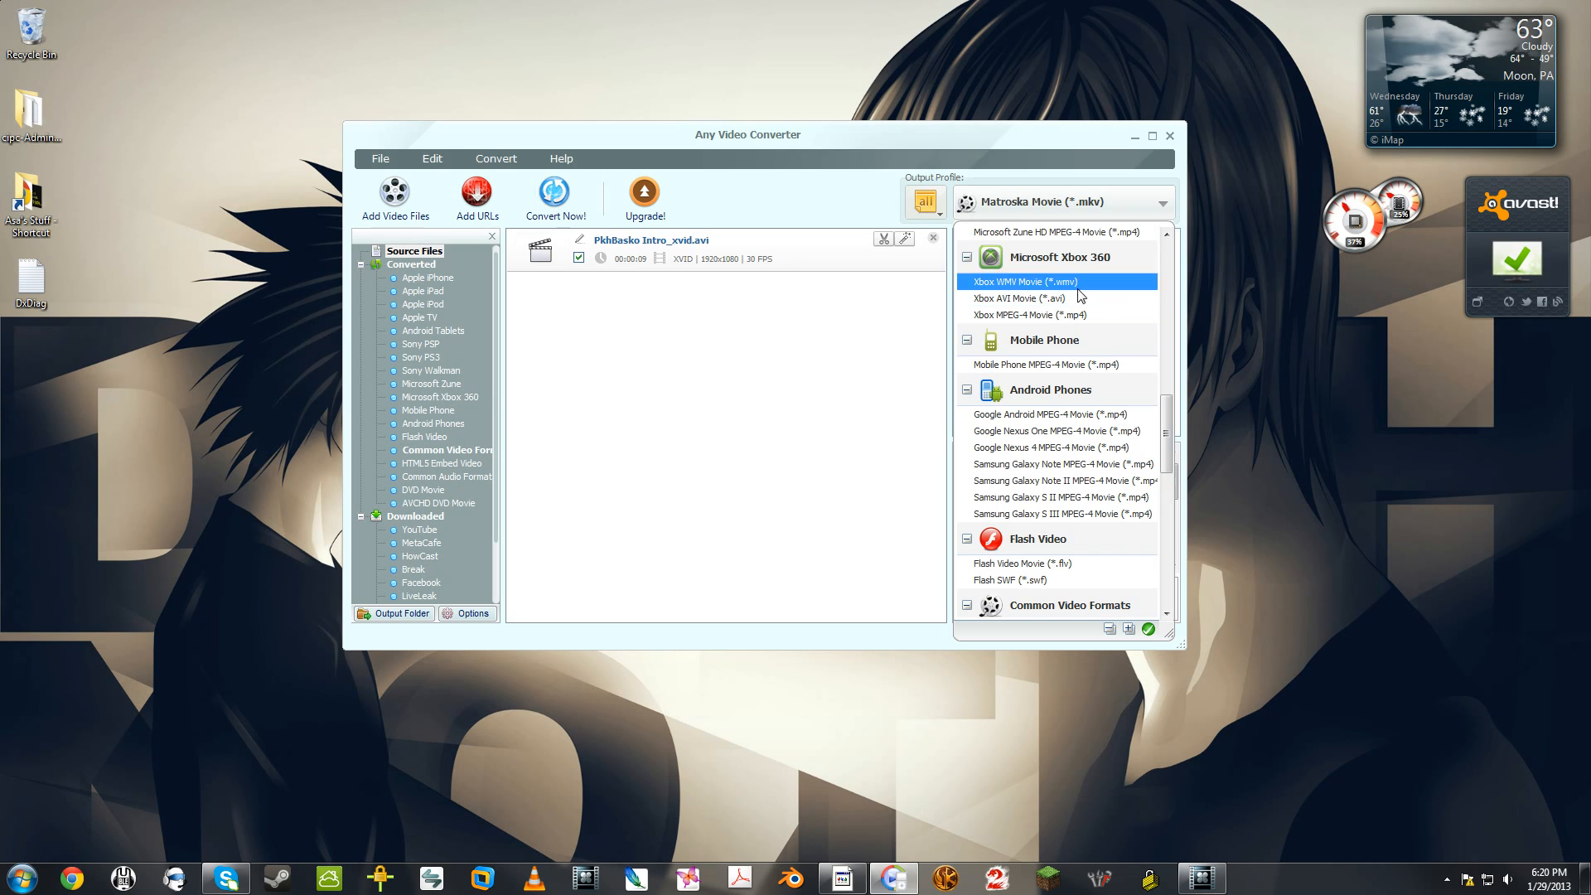
{"action": "scroll", "coordinate": [1077, 414], "scroll_direction": "up", "scroll_amount": 2}
{"action": "scroll", "coordinate": [1065, 335], "scroll_direction": "up", "scroll_amount": 2}
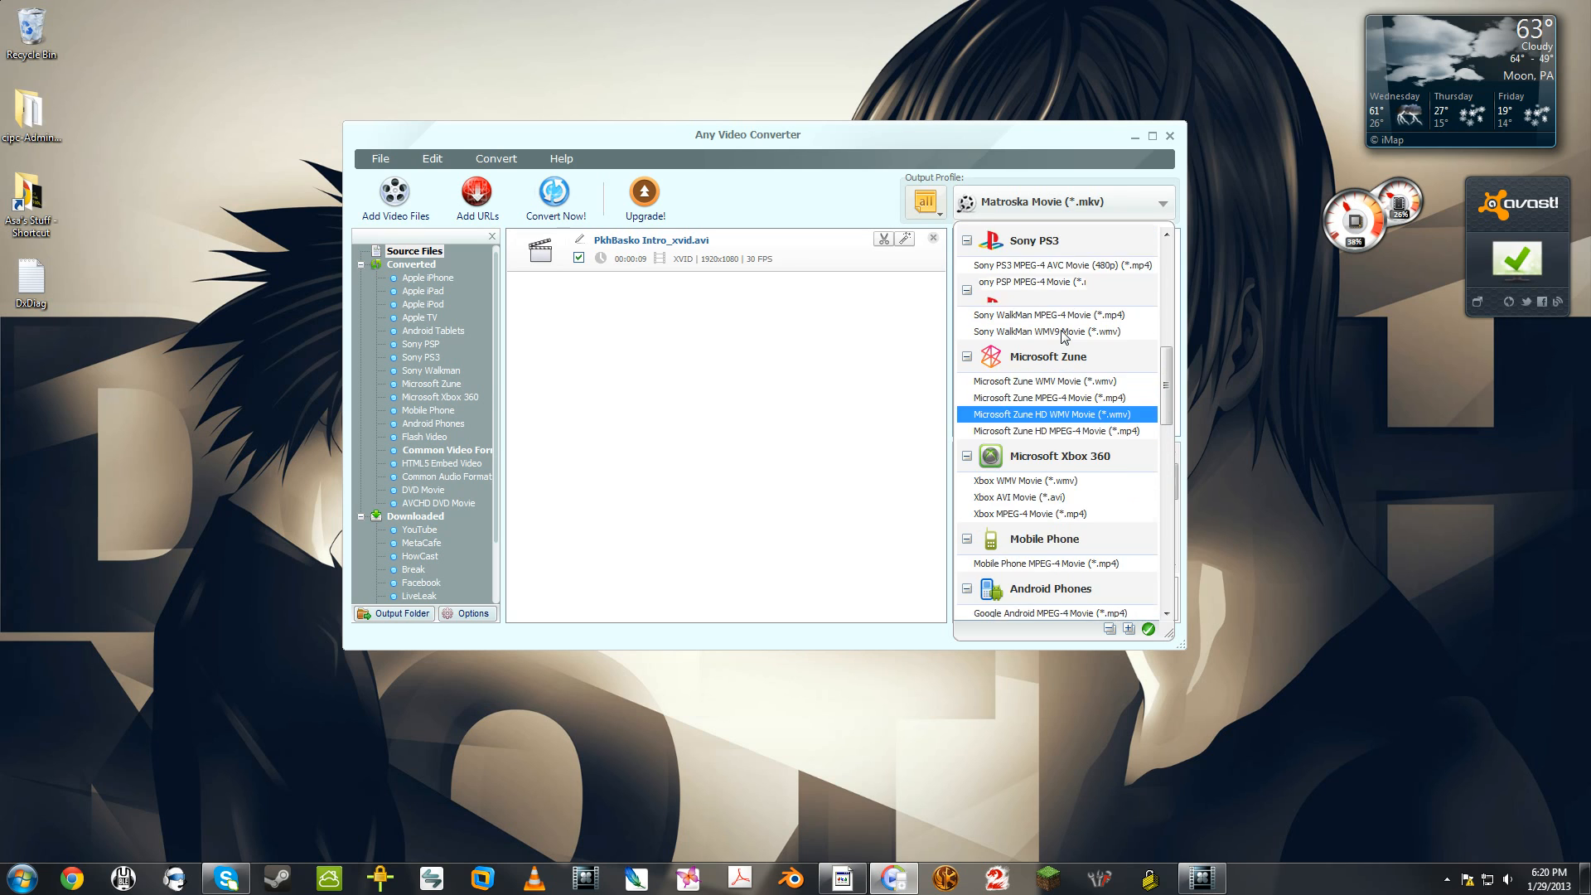
{"action": "scroll", "coordinate": [1070, 338], "scroll_direction": "down", "scroll_amount": 1}
{"action": "scroll", "coordinate": [1069, 335], "scroll_direction": "down", "scroll_amount": 6}
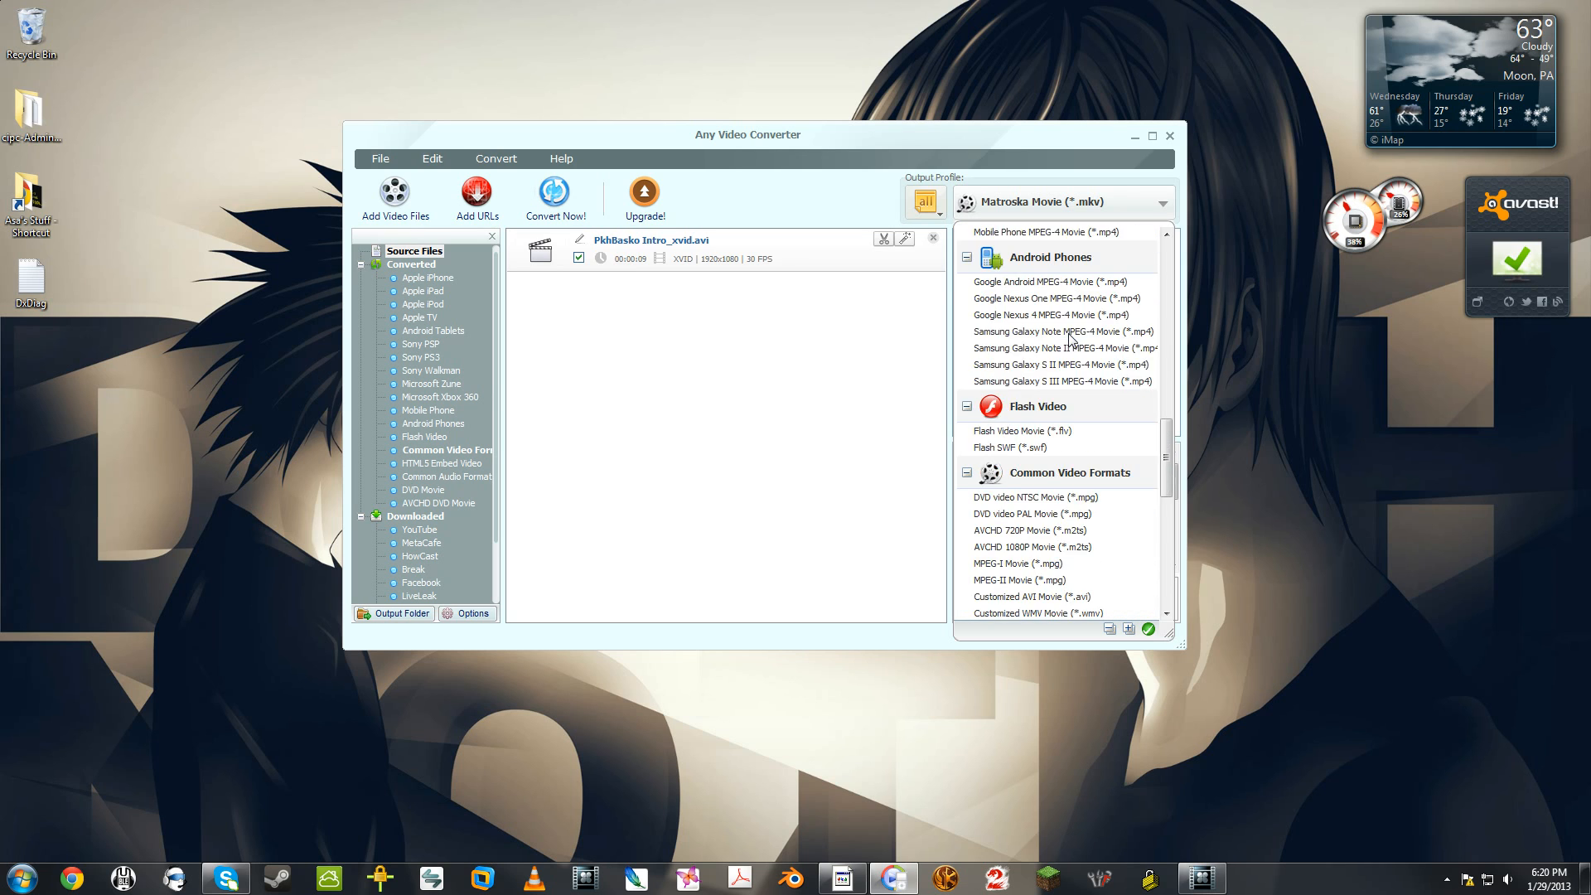
{"action": "scroll", "coordinate": [1105, 439], "scroll_direction": "down", "scroll_amount": 1}
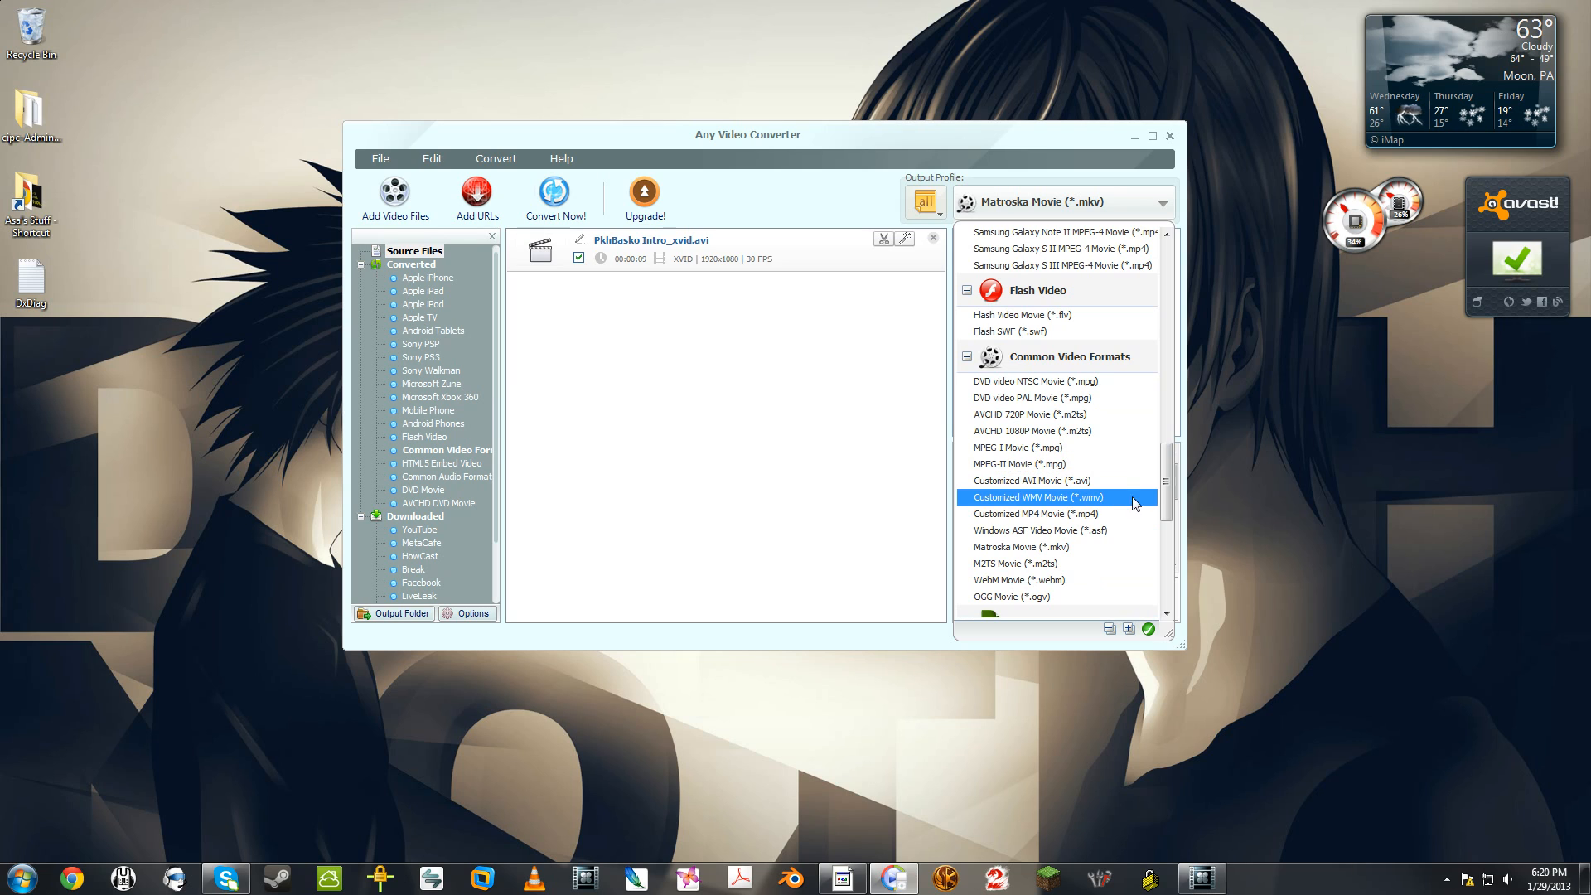
{"action": "left_click", "coordinate": [856, 465]}
Examine the Matroska Movie (*.mkv) entry and the alternatives around it among the Common Video Formats, keeping the current profile.
{"action": "left_click", "coordinate": [1086, 209]}
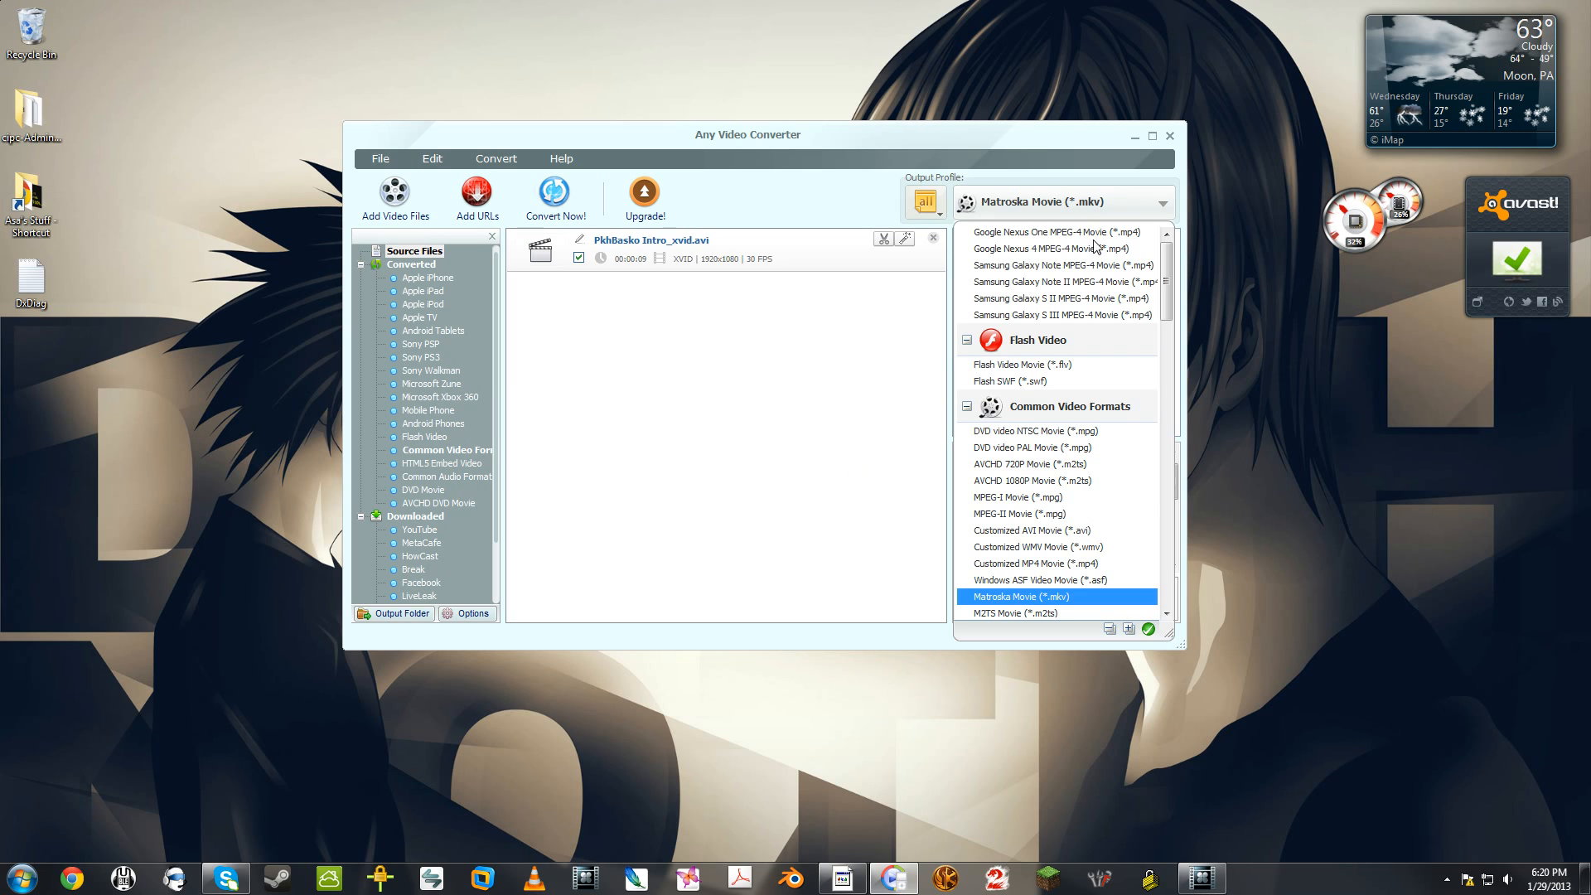
{"action": "scroll", "coordinate": [1074, 464], "scroll_direction": "down", "scroll_amount": 1}
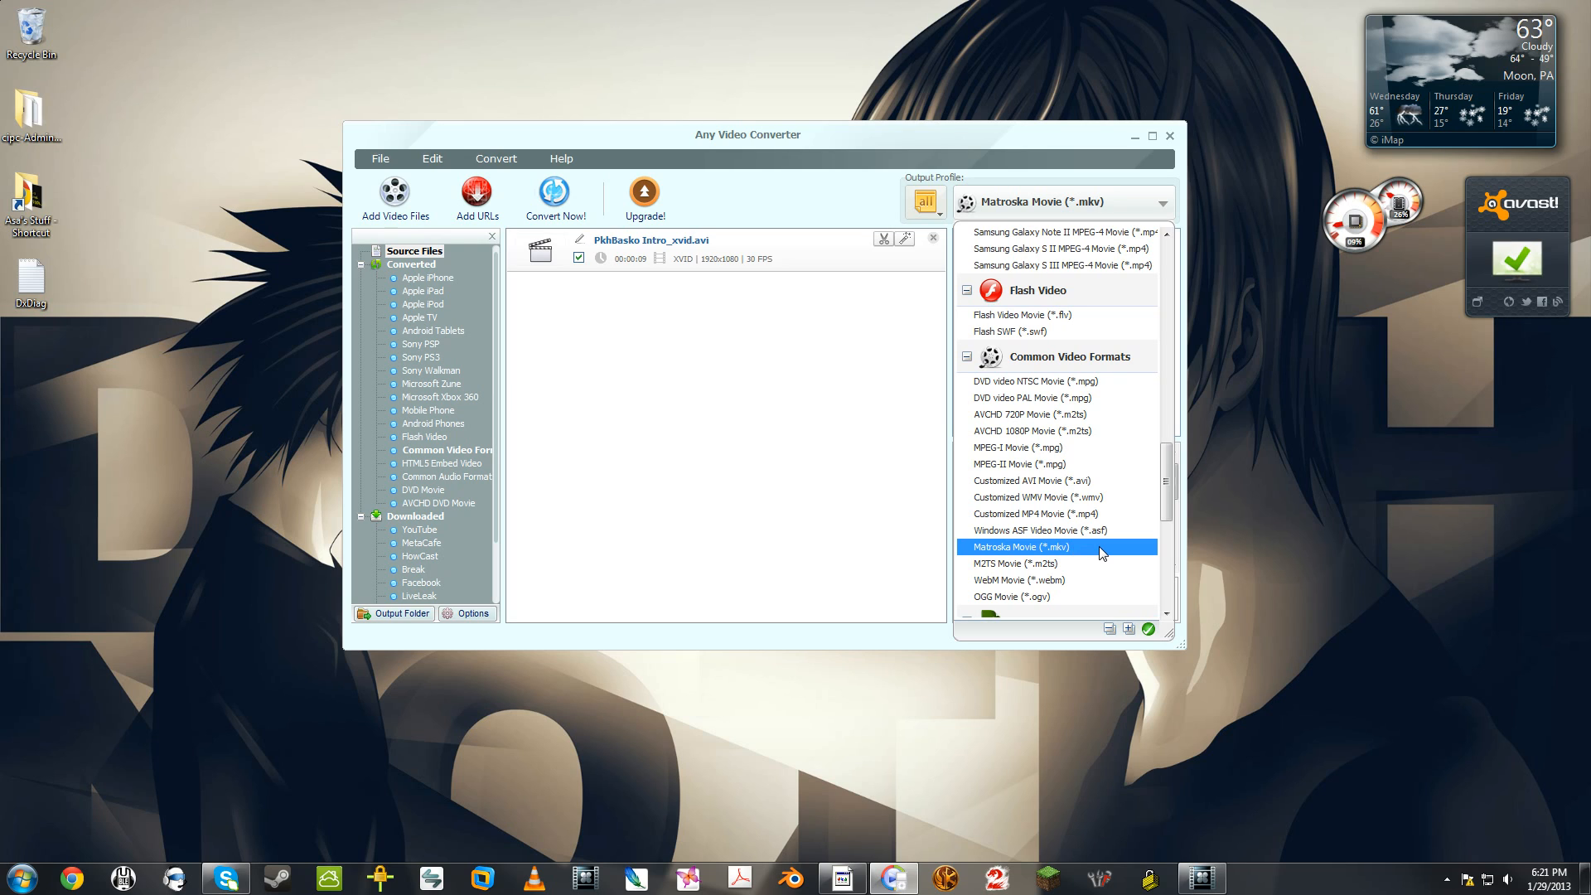
{"action": "left_click", "coordinate": [748, 505]}
{"action": "mouse_move", "coordinate": [1201, 882]}
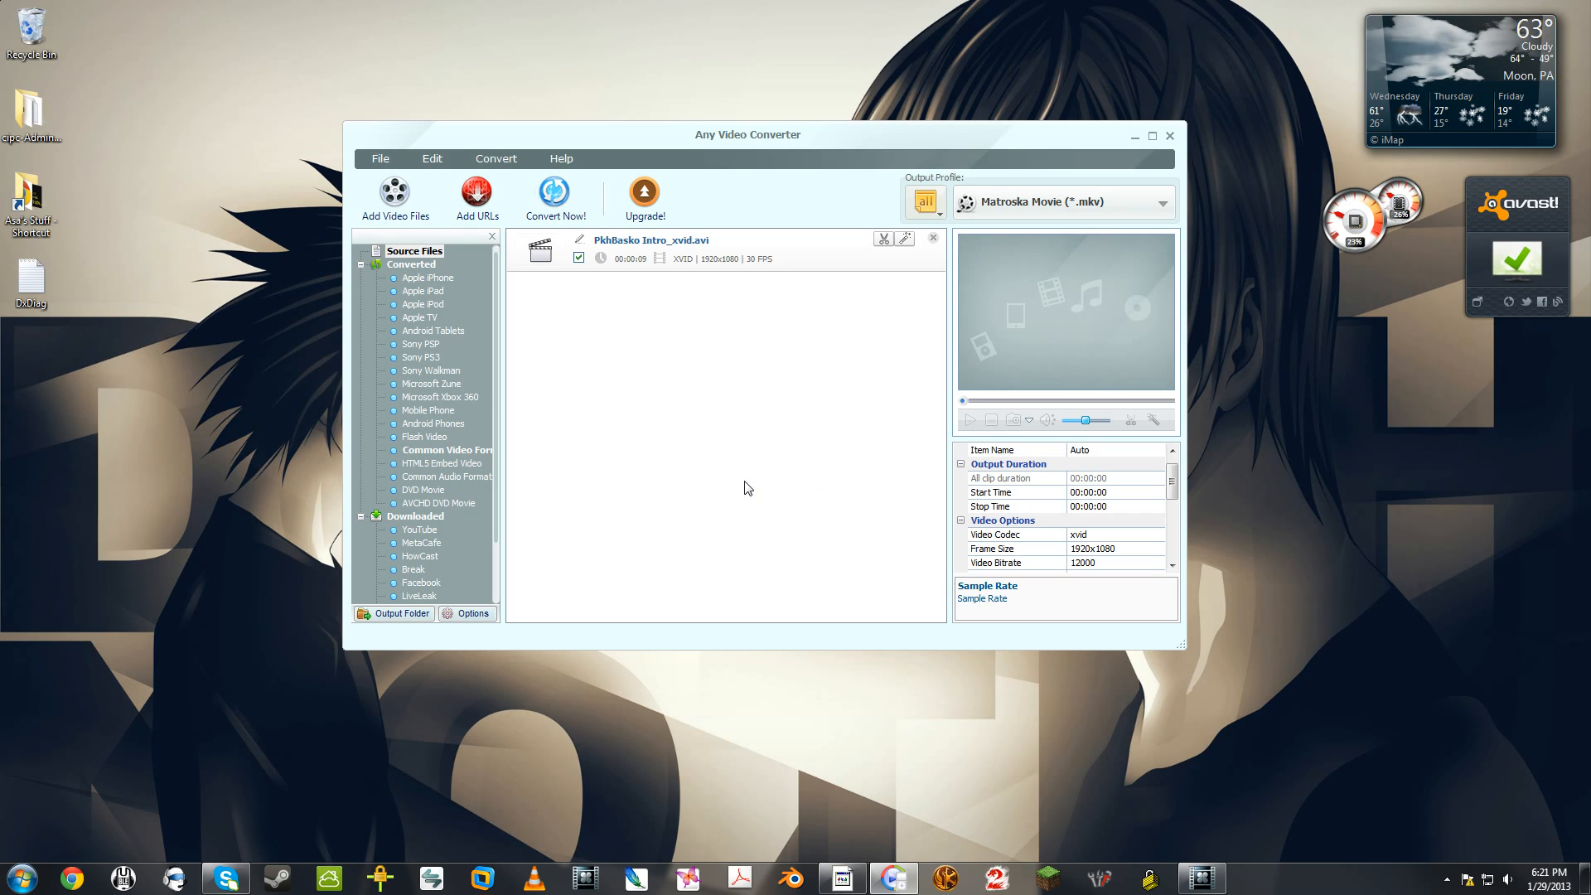
{"action": "left_click", "coordinate": [1099, 205]}
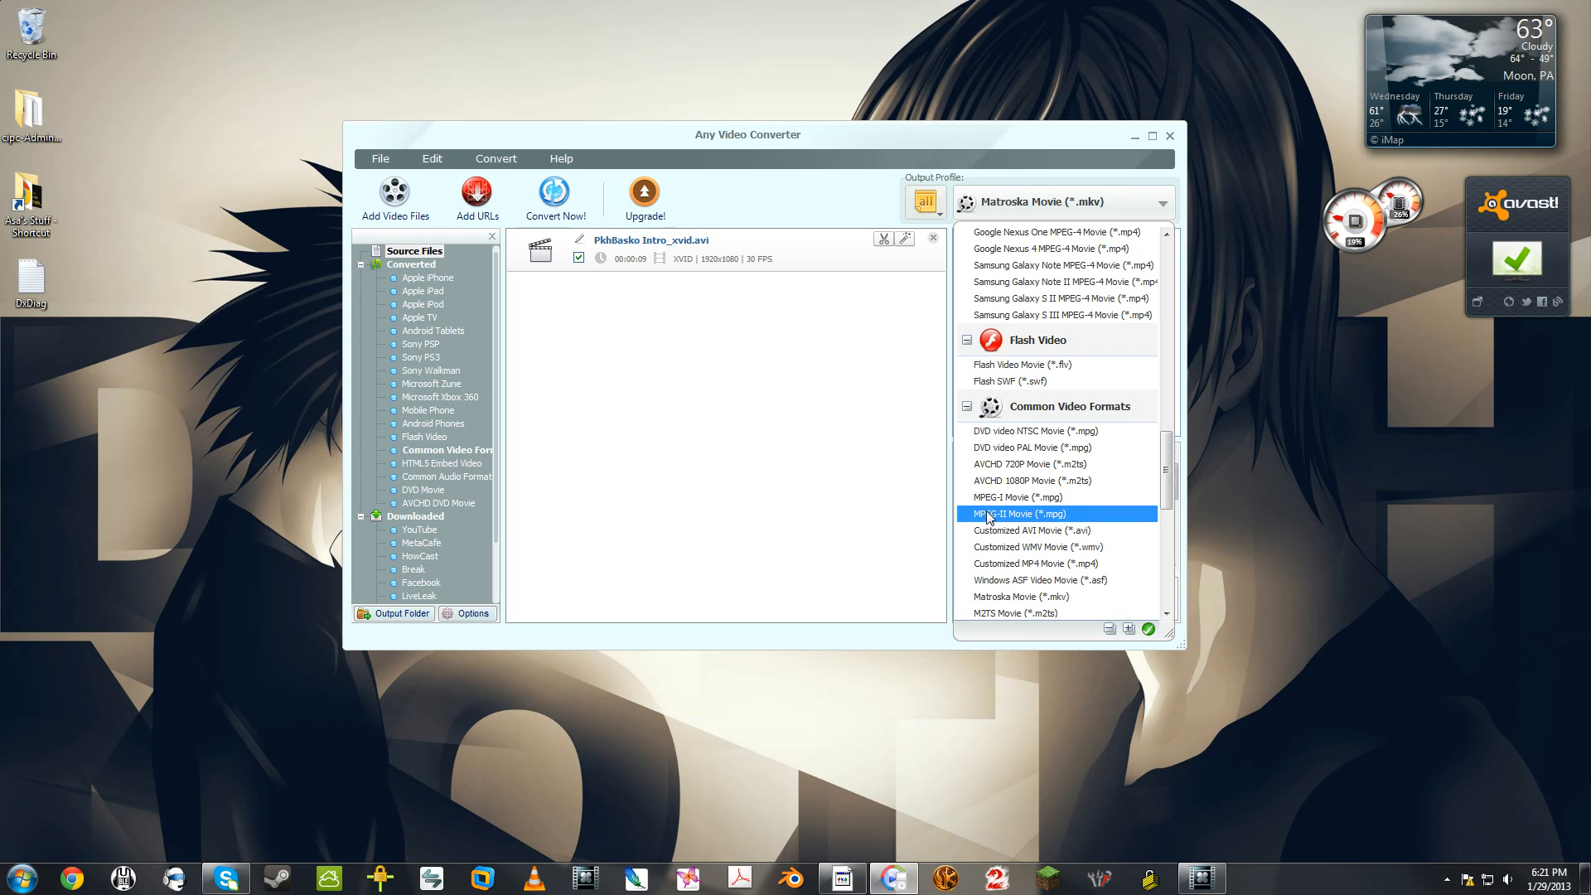
{"action": "left_click", "coordinate": [747, 437]}
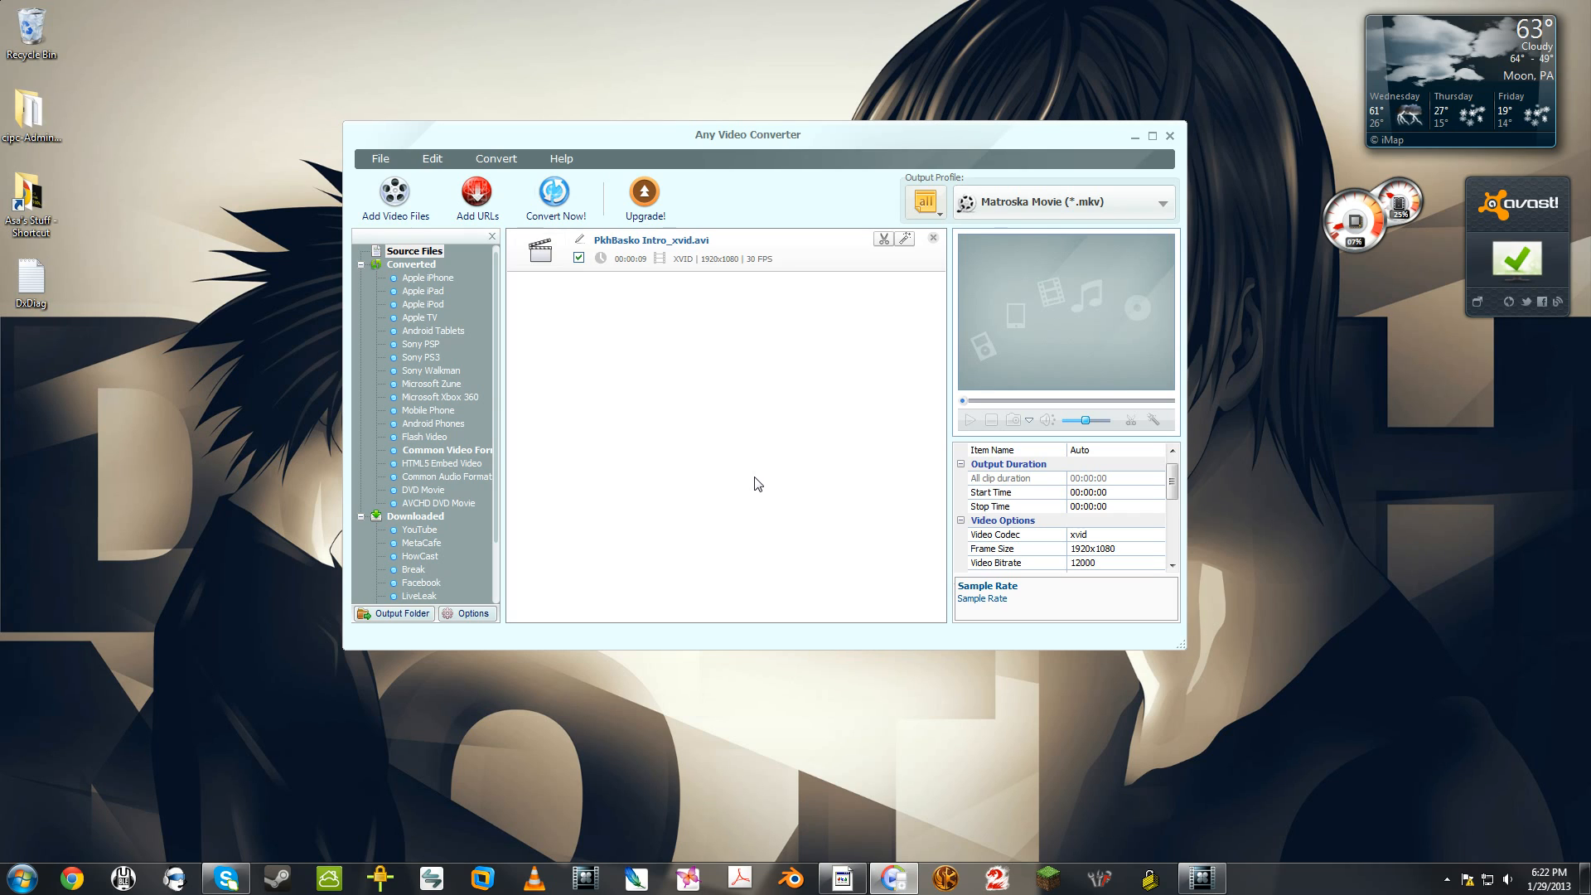
{"action": "left_click_drag", "start_coordinate": [774, 134], "coordinate": [801, 132]}
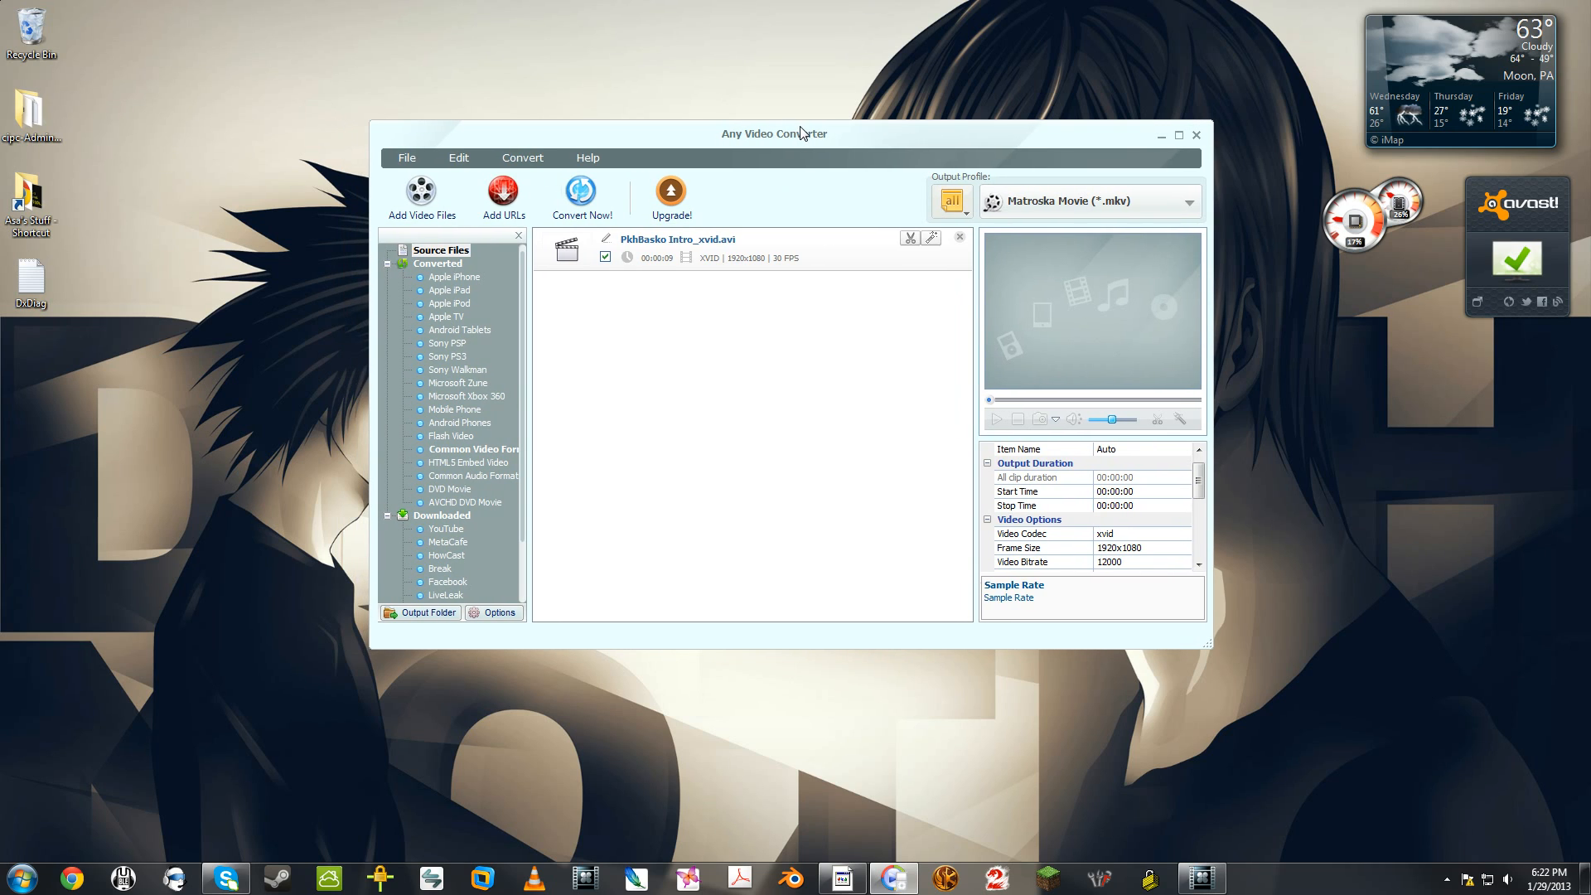